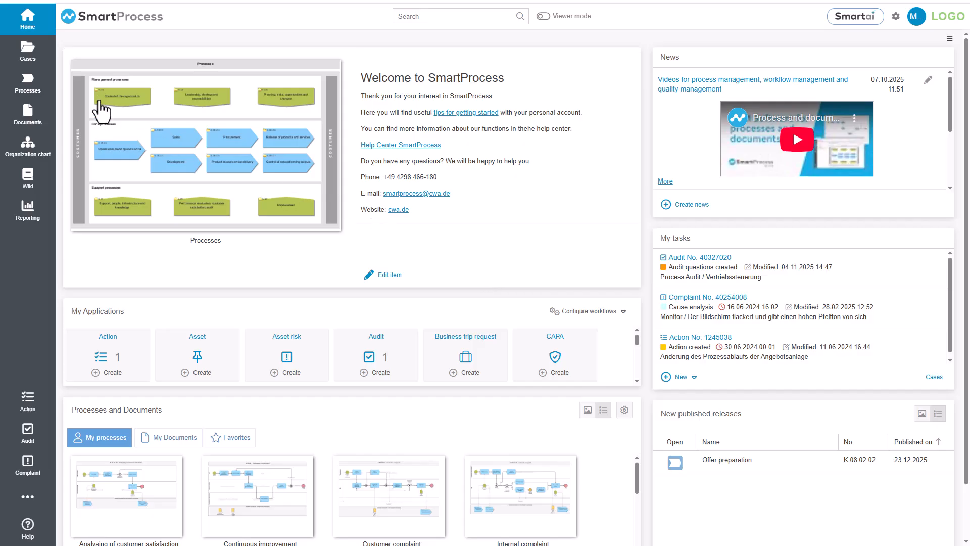
Step: Create a workflow named Action in the Test enviroment group under Workflow applications, System workflows
left_click(28, 84)
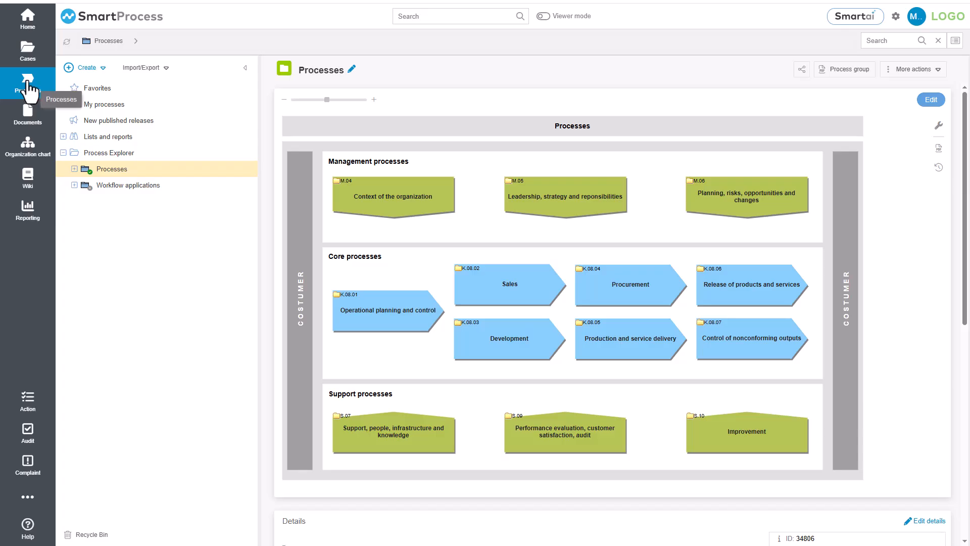
left_click(75, 185)
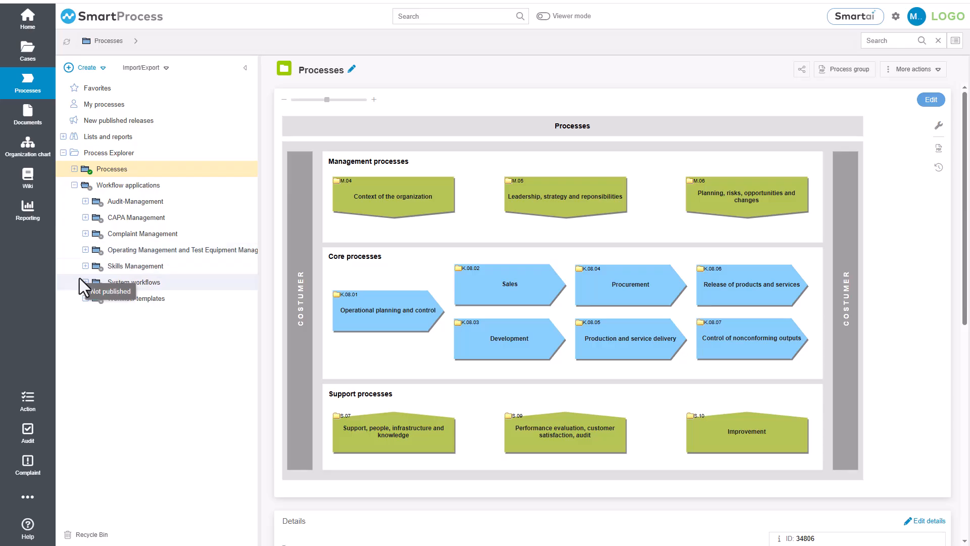
left_click(85, 282)
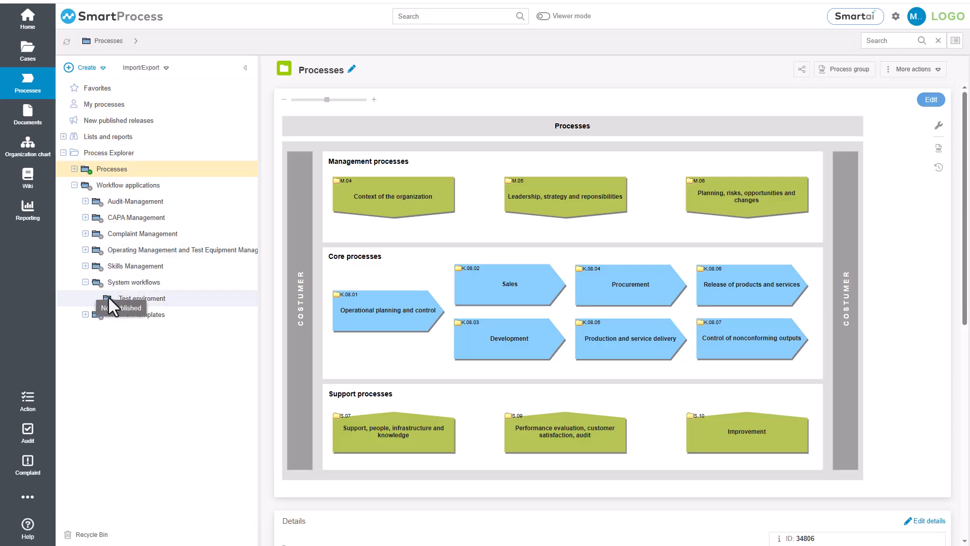
right_click(110, 297)
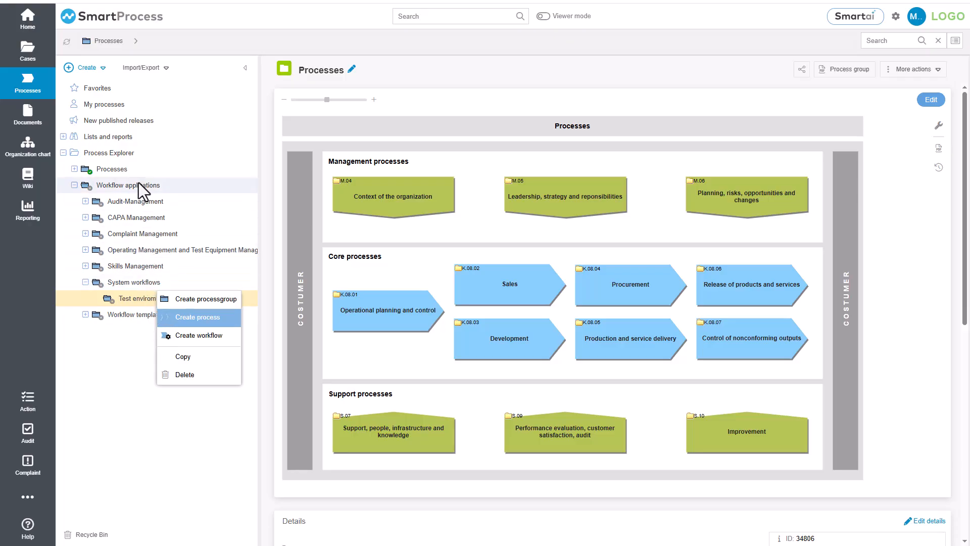
left_click(104, 69)
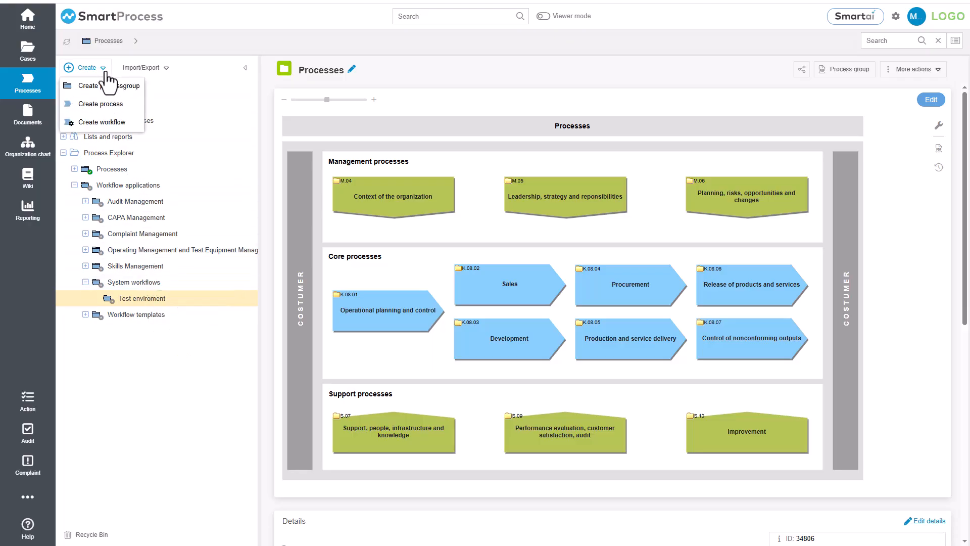
left_click(103, 123)
type("Action")
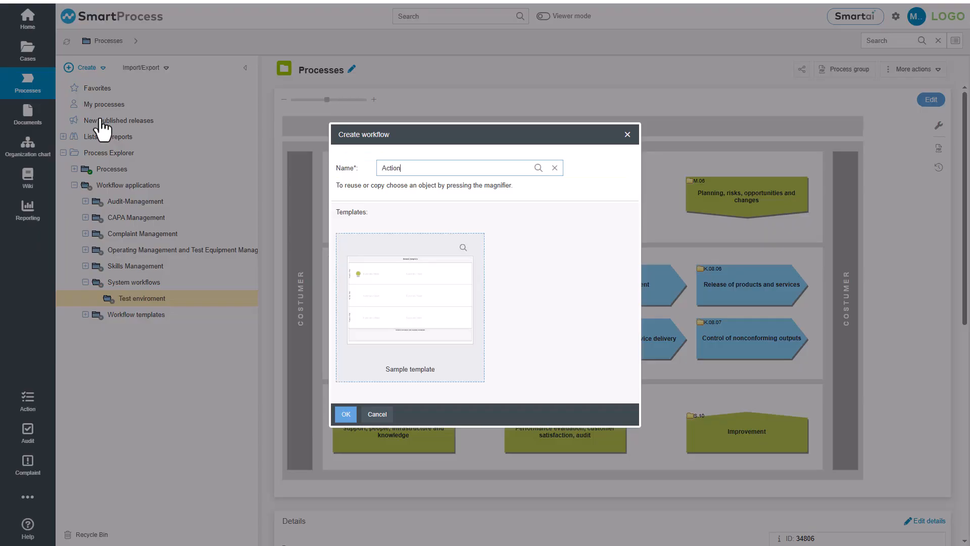
left_click(344, 416)
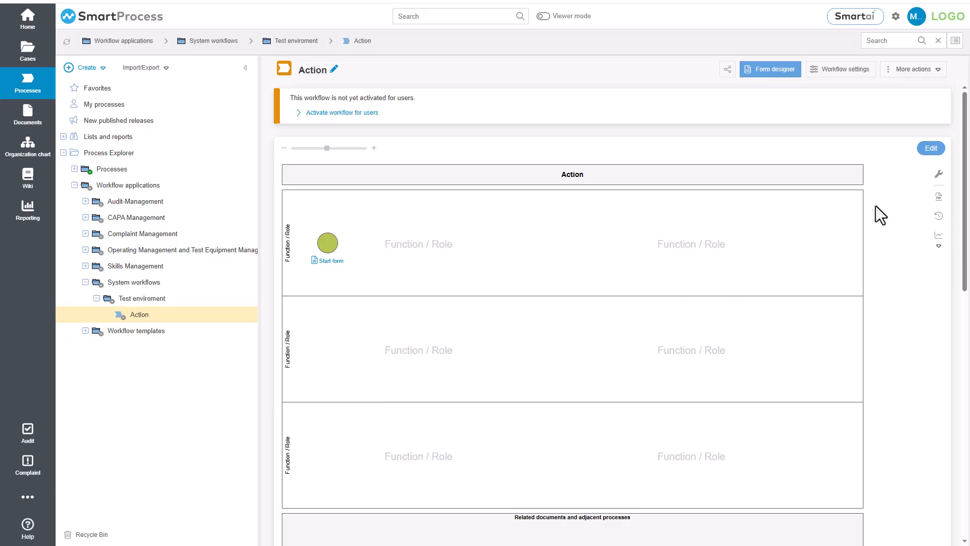
Step: Open the Action process model for editing and open the start event's form in the form designer
left_click(931, 148)
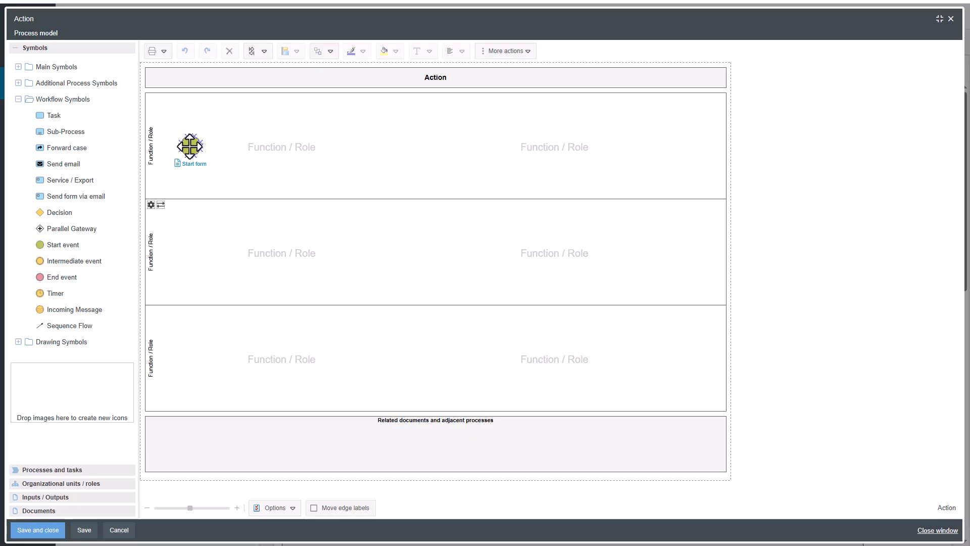
left_click(177, 162)
left_click(178, 163)
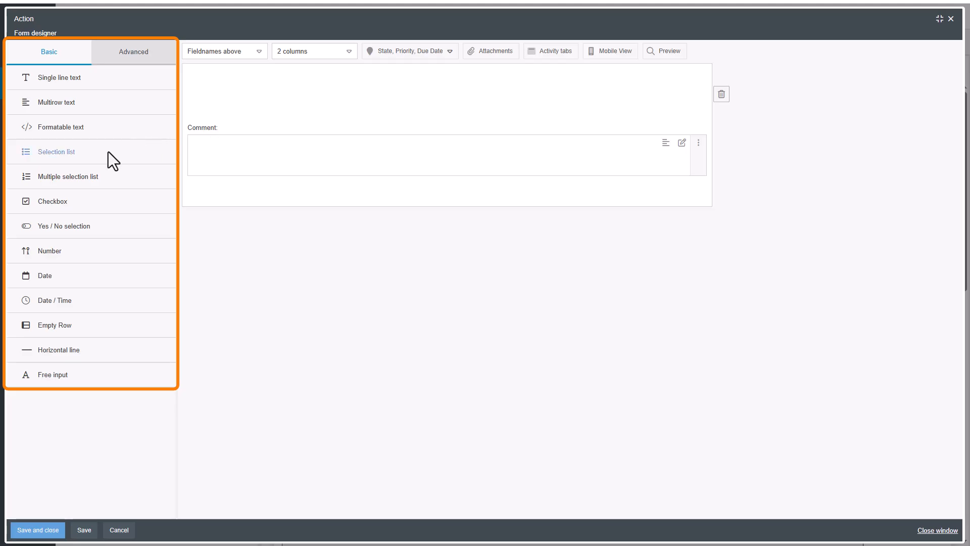
Step: Add a selection list field named Activator above the Comment field, with Audit as an available value
left_click_drag(74, 156, 219, 80)
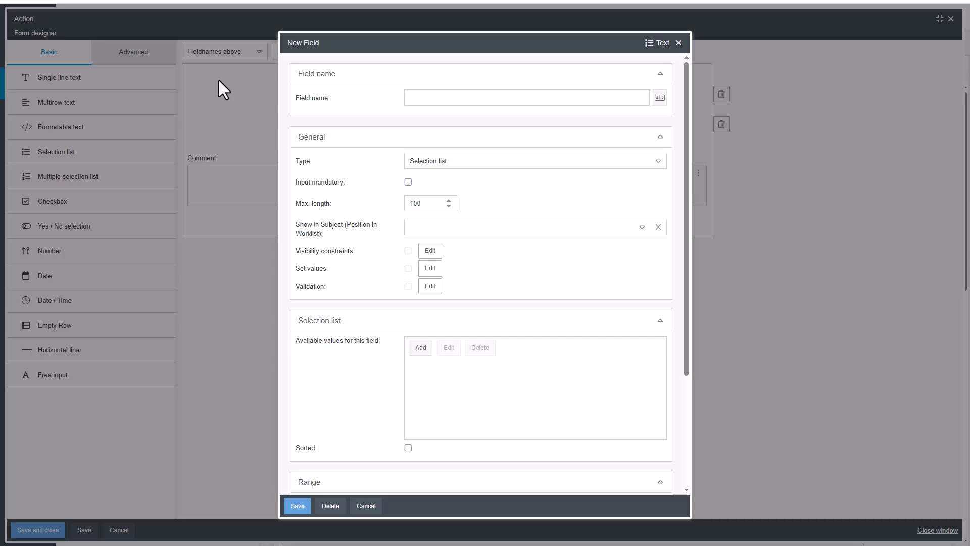
left_click(410, 99)
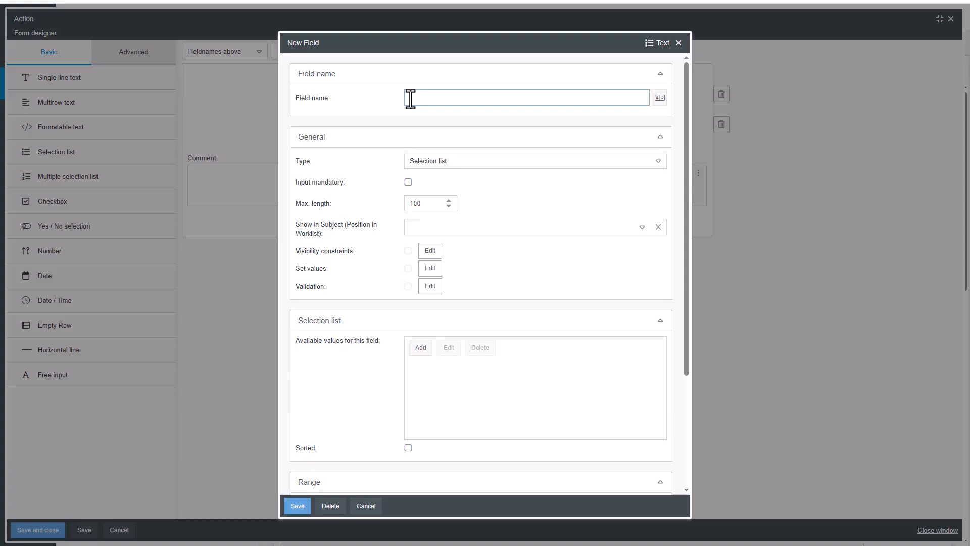
type("Activator")
left_click(419, 348)
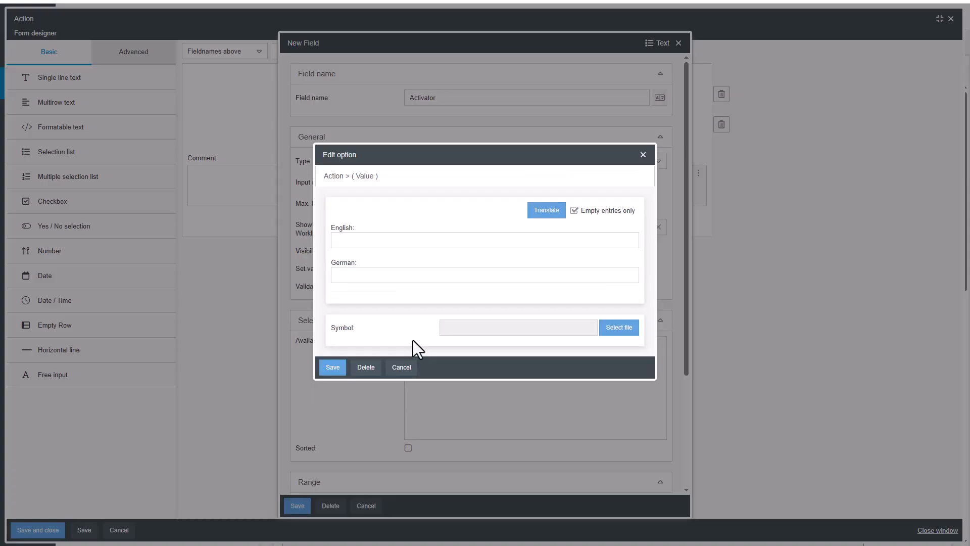
left_click(394, 244)
type("Audit")
left_click(334, 367)
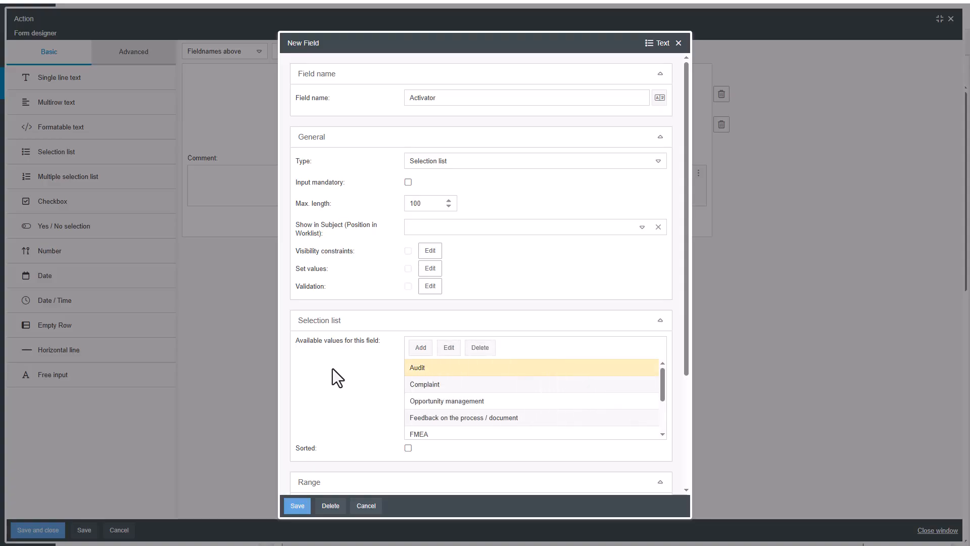
left_click(298, 507)
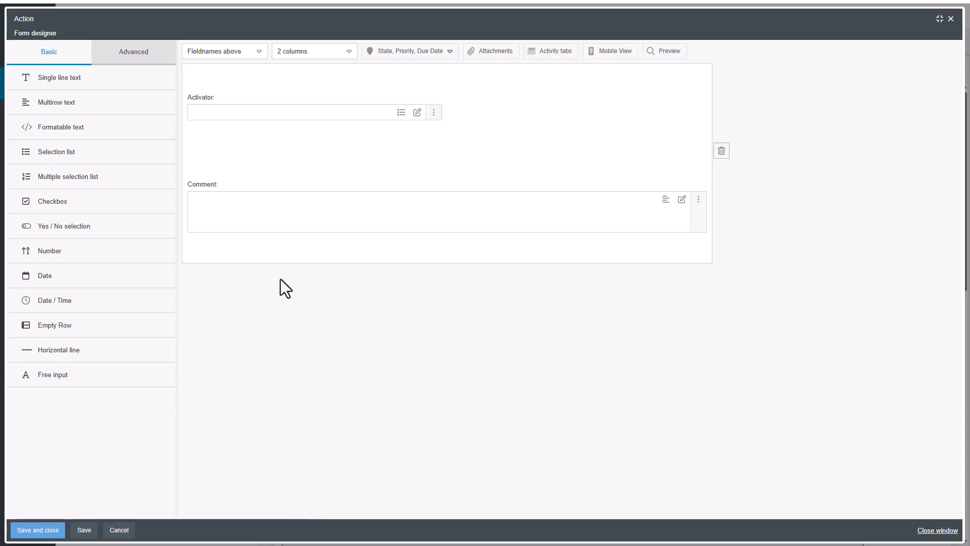
Step: Add a date field named Date of determination beside the Activator field
left_click_drag(123, 282, 486, 106)
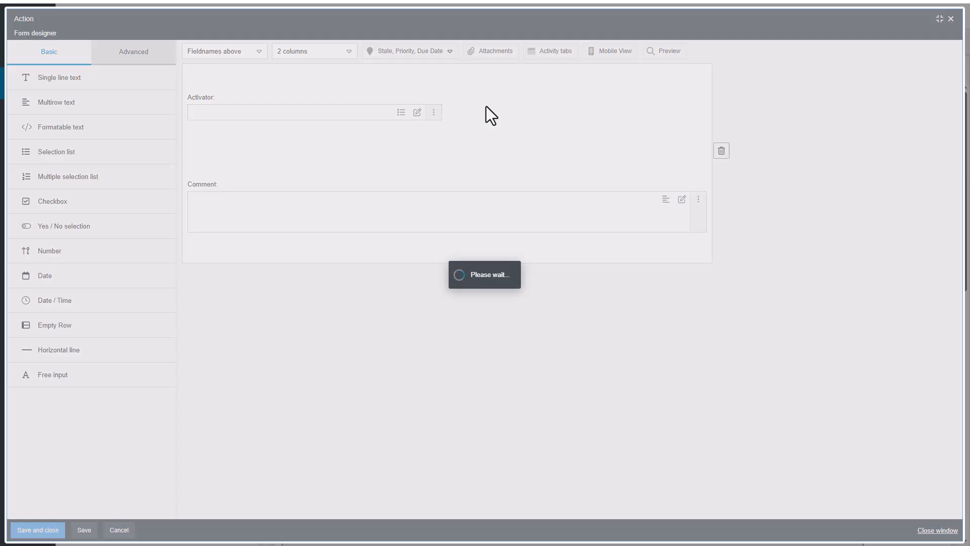
type("Date of de")
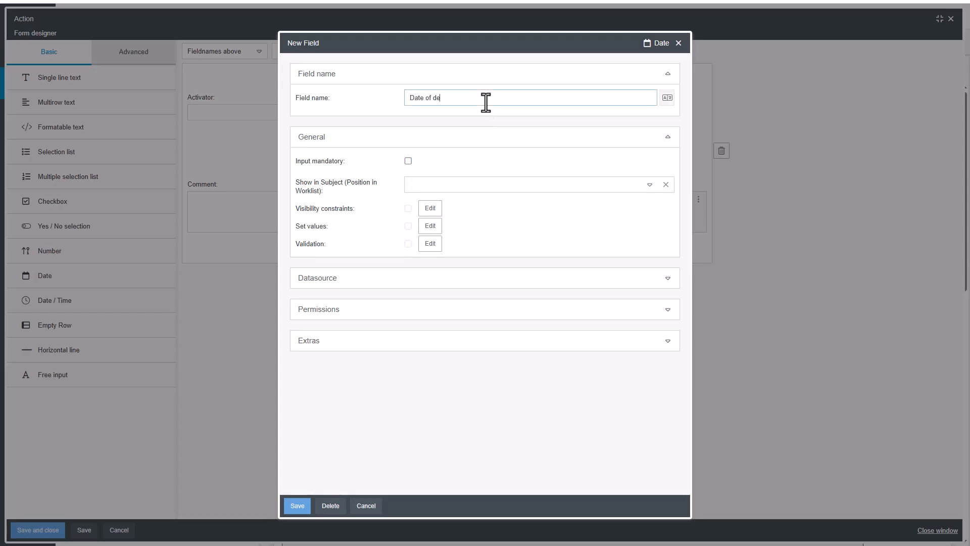
type("termination")
left_click(291, 507)
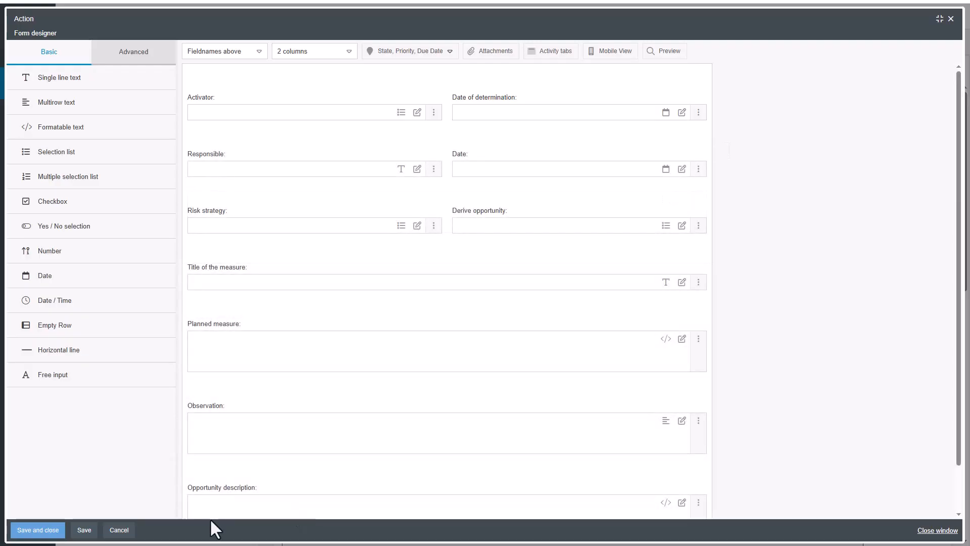
Step: Try the Fieldnames left layout for the form and switch back to Fieldnames above
left_click(252, 56)
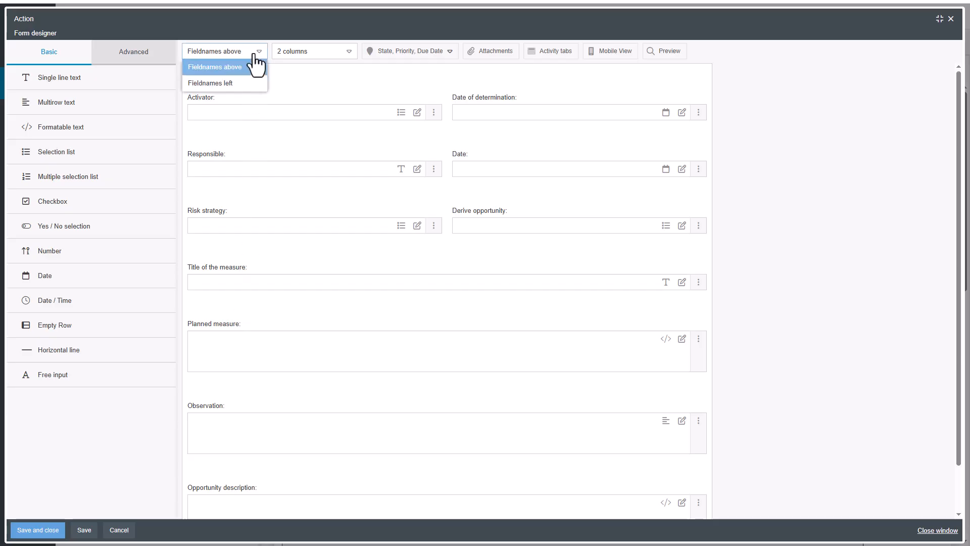
left_click(253, 85)
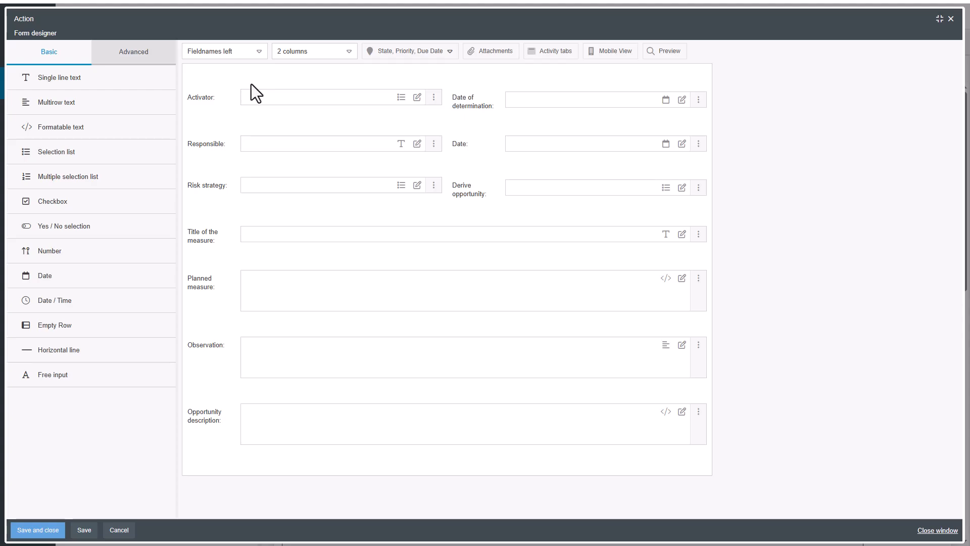
left_click(253, 56)
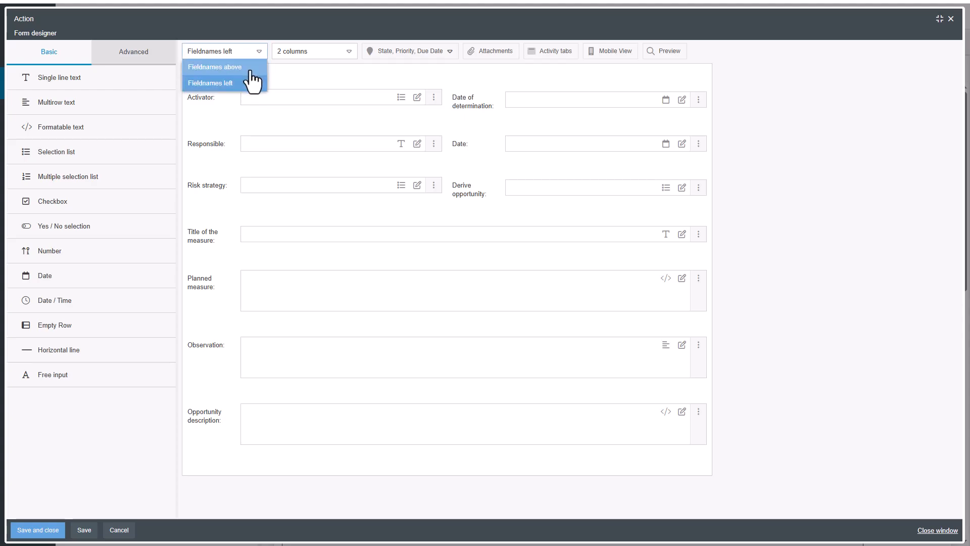
left_click(251, 71)
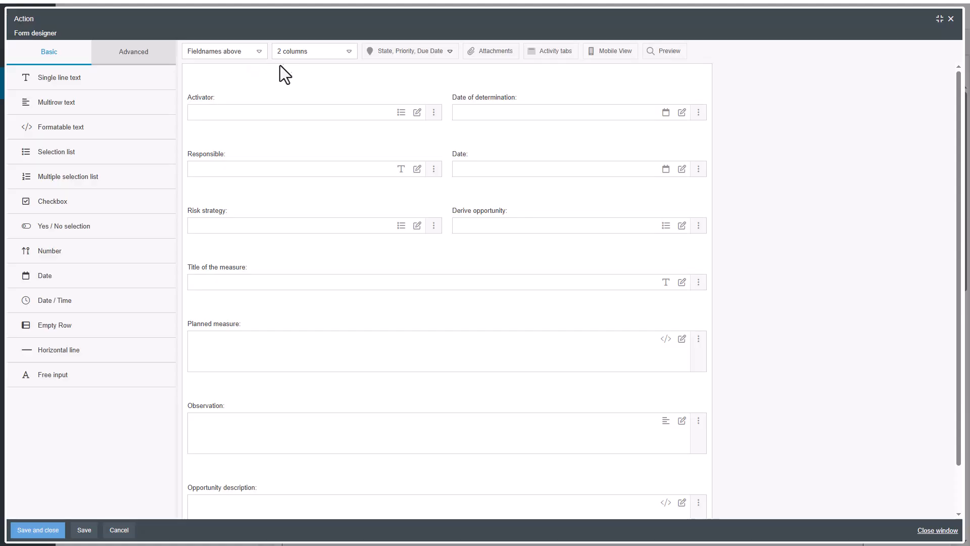
Step: Try a 3-column layout for the form and switch back to 2 columns
left_click(293, 50)
left_click(291, 99)
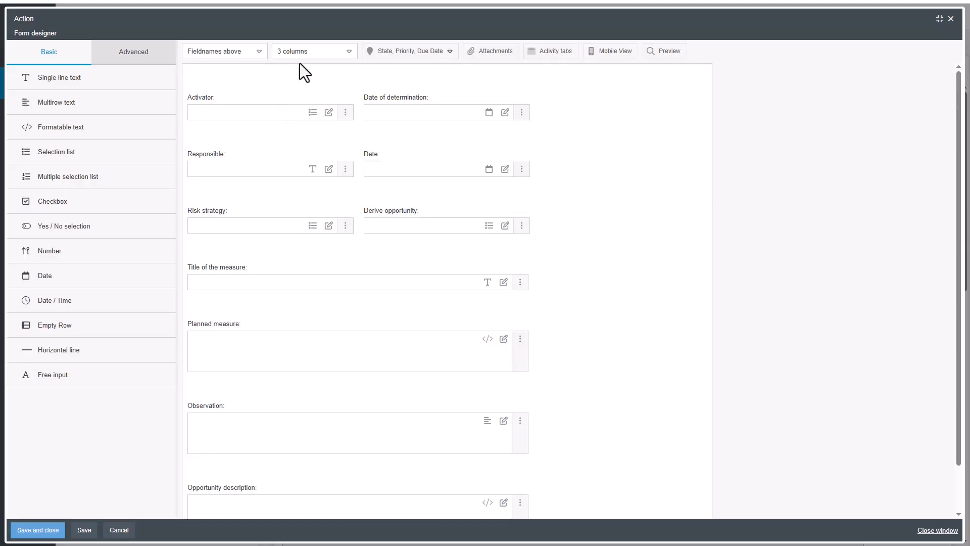
left_click(299, 52)
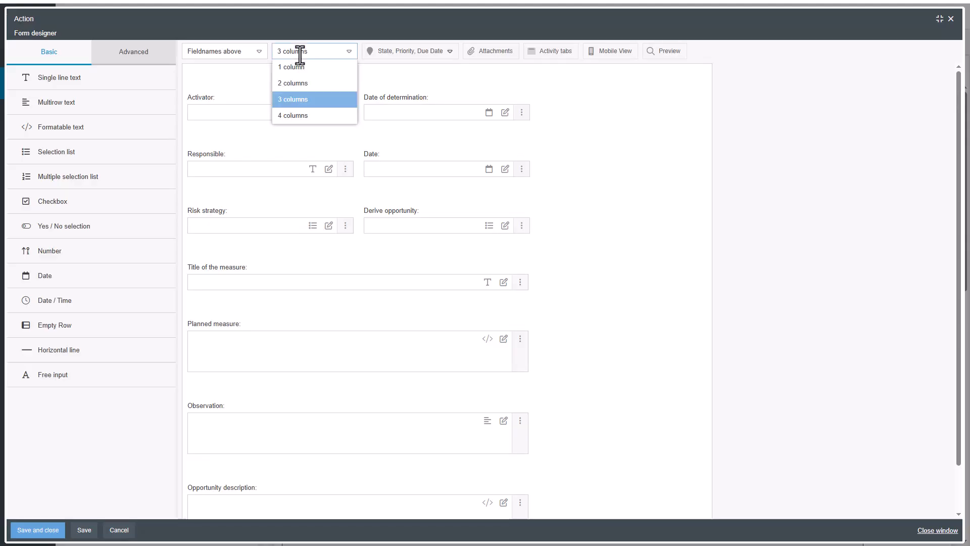
left_click(298, 83)
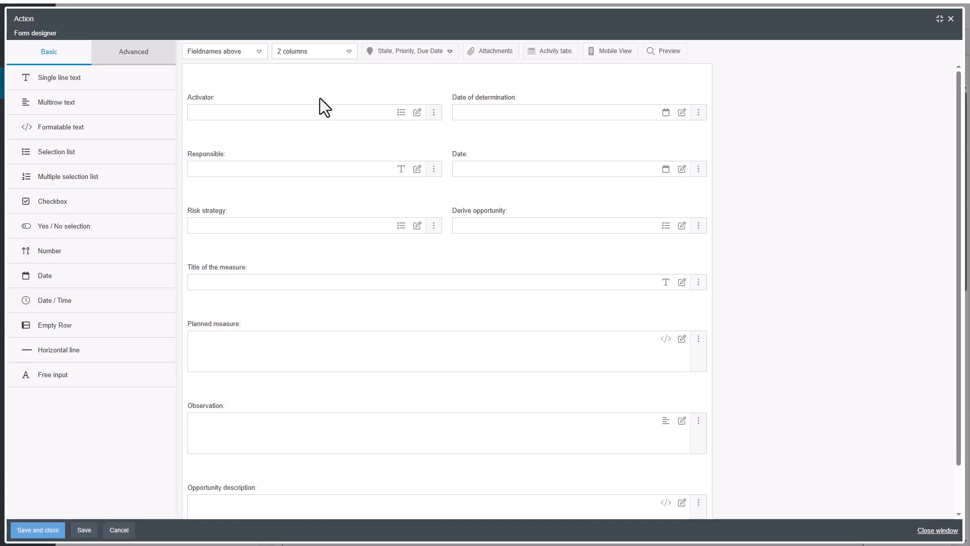
Step: Preview the finished start form, and save and close it to return to the process model
left_click(661, 53)
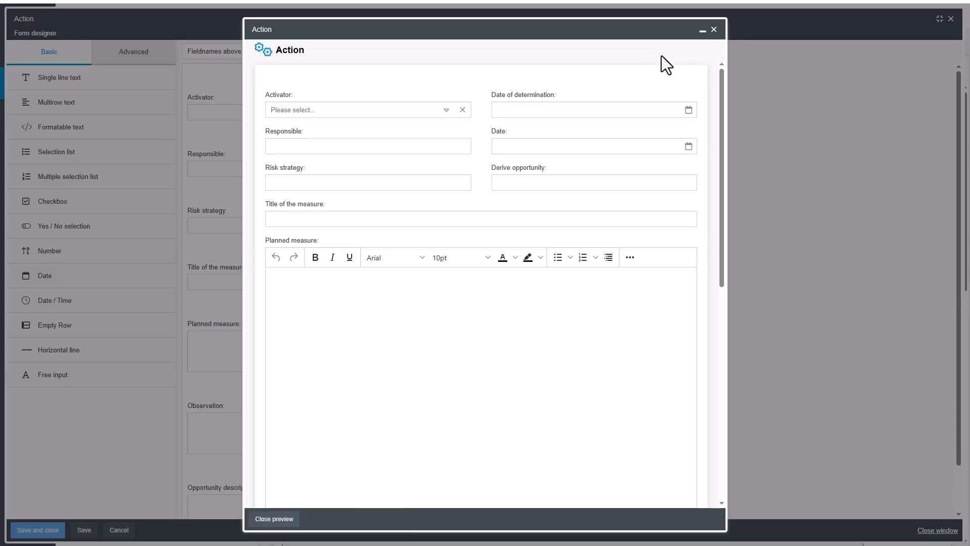
left_click(714, 32)
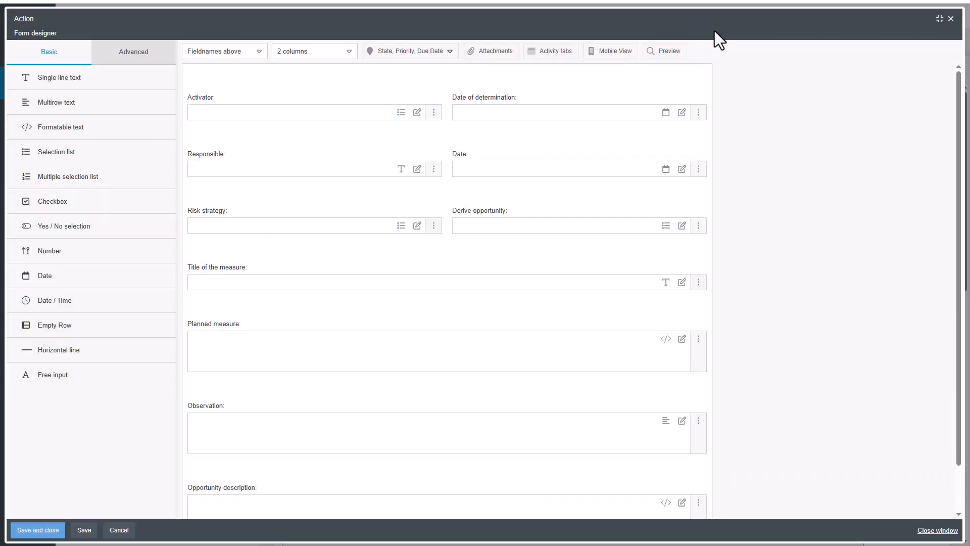
left_click(40, 530)
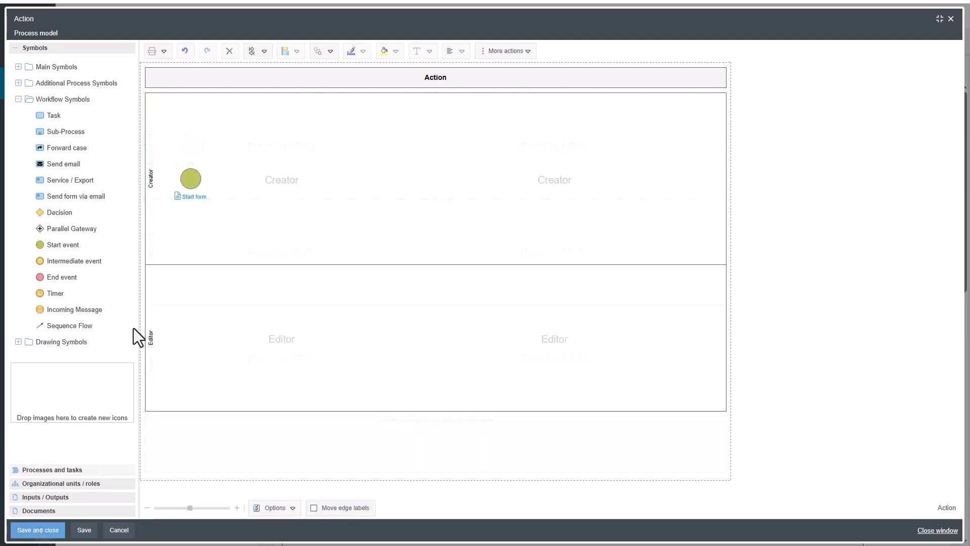
Step: Add a Forward case symbol connected to the start event in the Creator lane
left_click(190, 178)
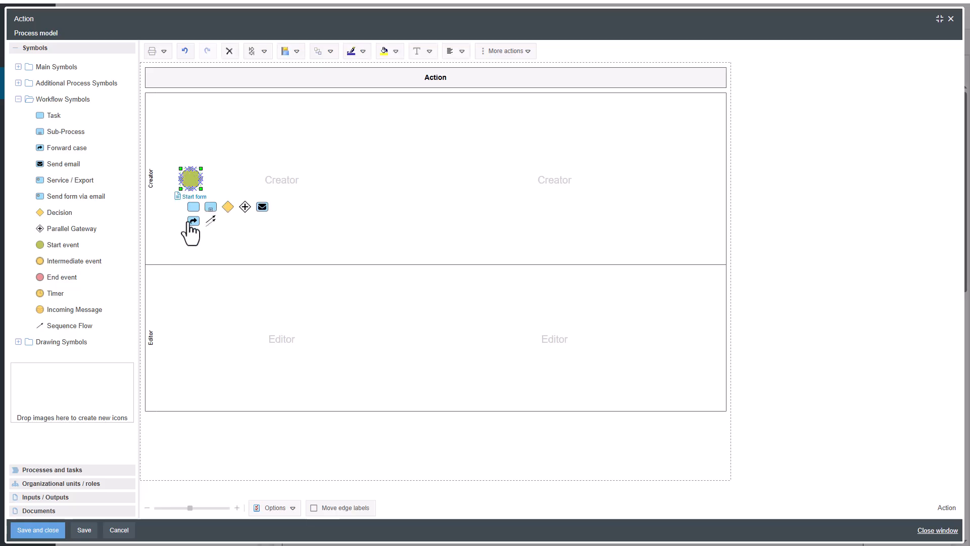
left_click_drag(194, 222, 236, 165)
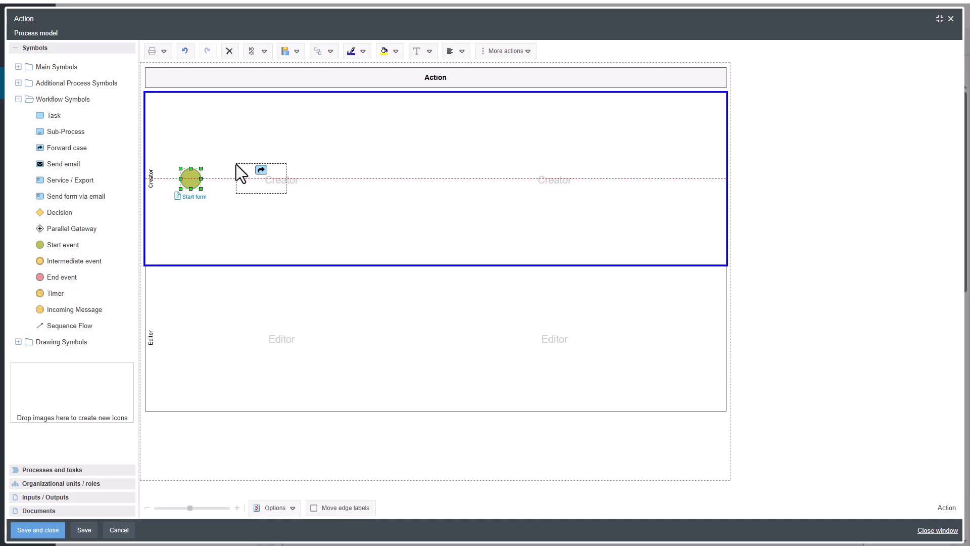
left_click_drag(236, 165, 236, 165)
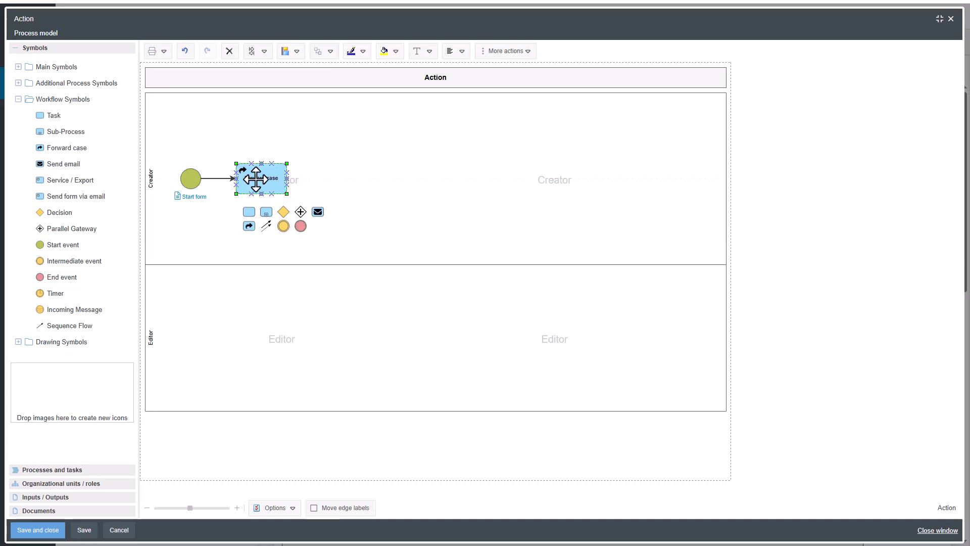
Step: Label the Forward case symbol "Forward to editor" and set its receiver from the Responsible field
double_click(256, 179)
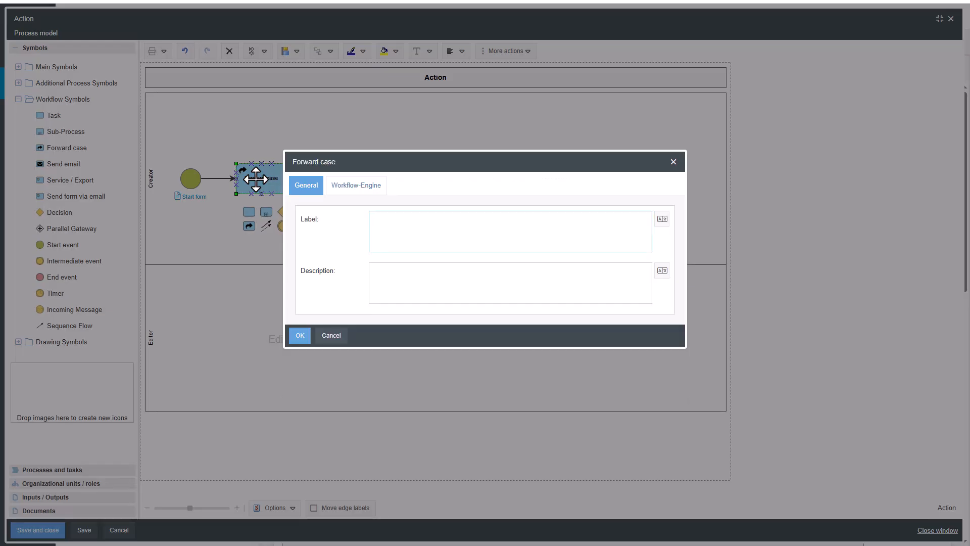
type("Forward to editor")
left_click(341, 189)
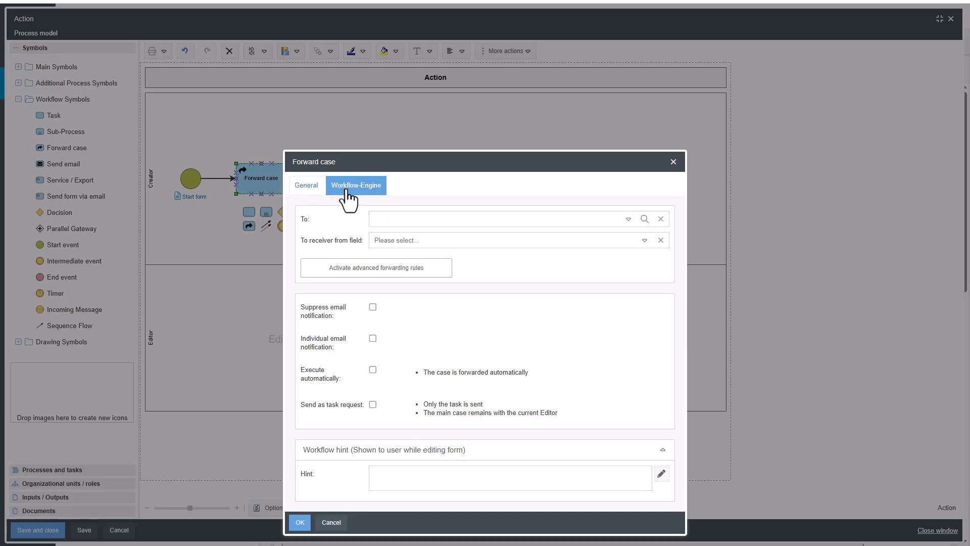
left_click(519, 246)
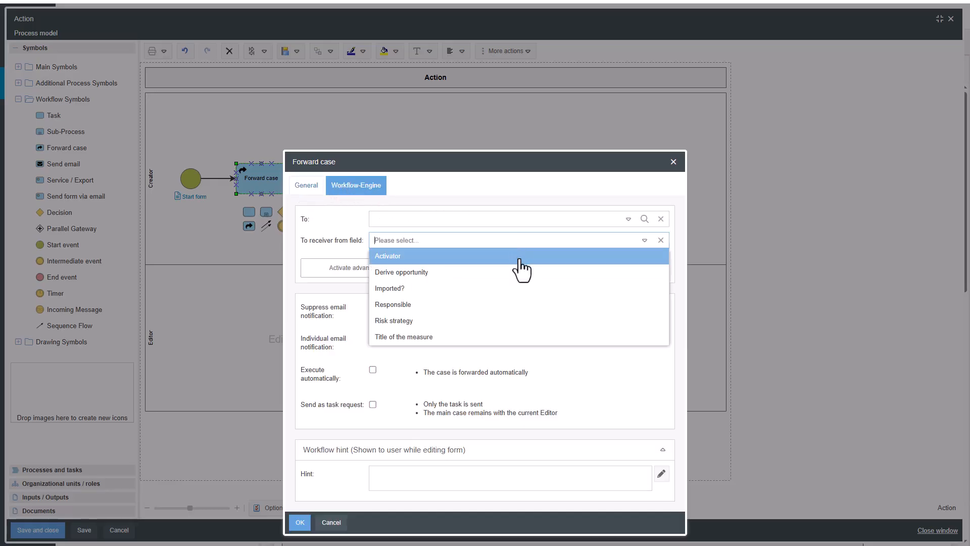
left_click(509, 303)
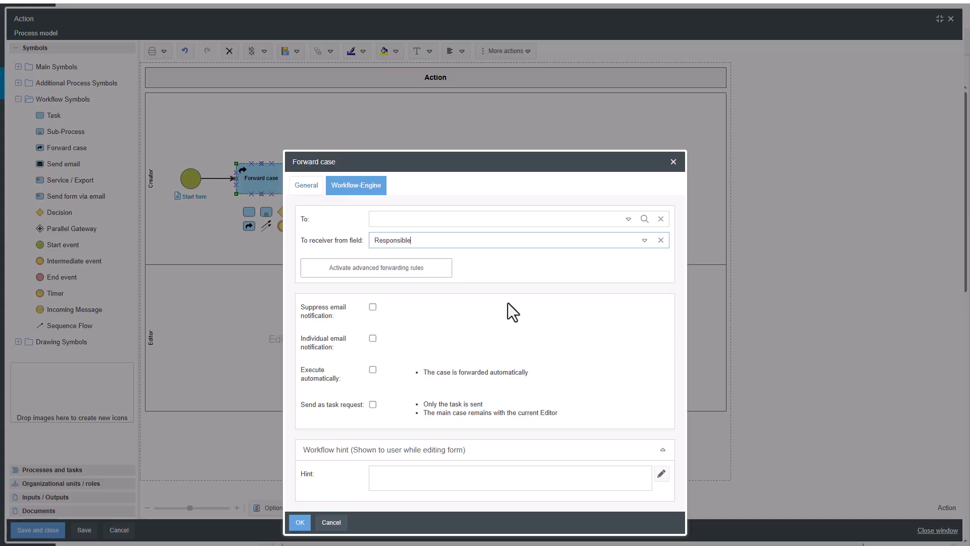
left_click(300, 522)
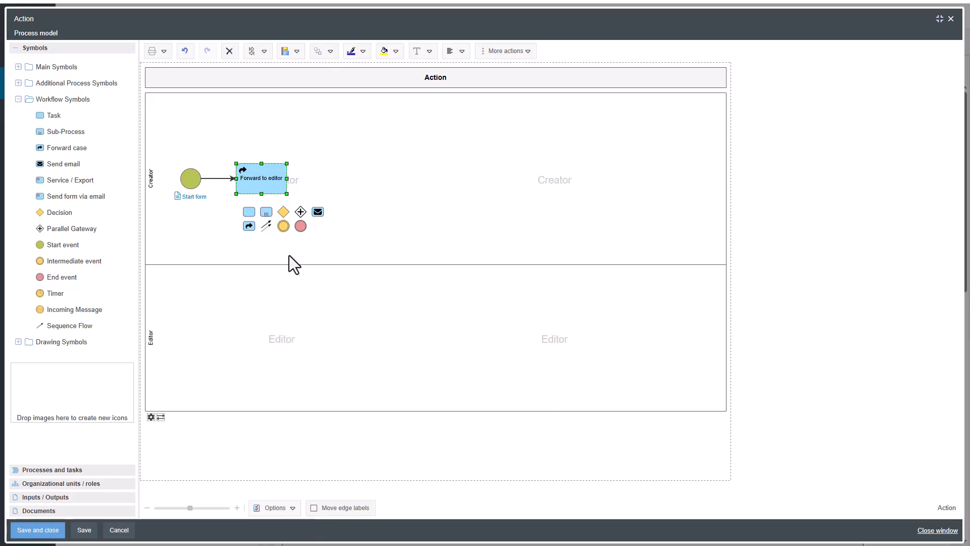
Step: Add an intermediate event in the Editor lane after Forward to editor and assign it a new state named "Action created"
left_click_drag(281, 228, 250, 297)
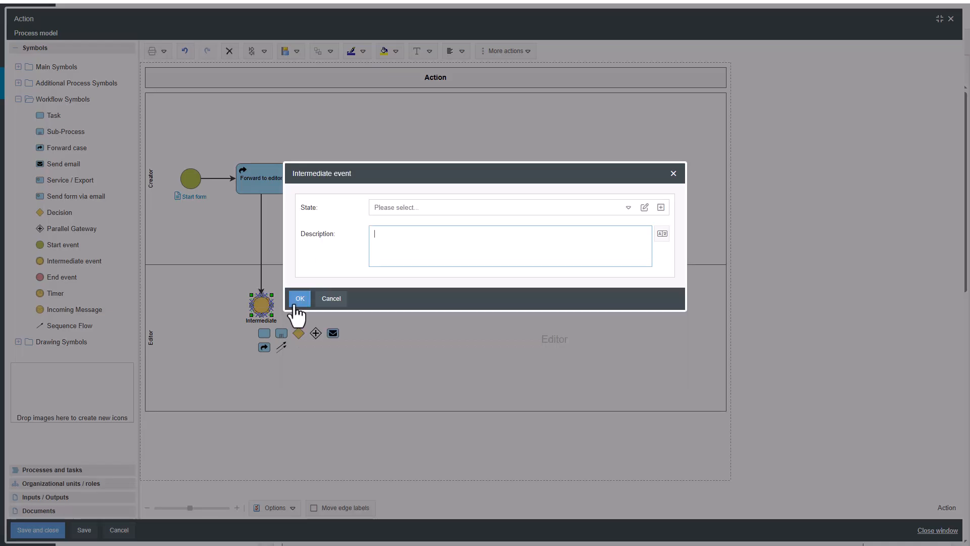
left_click(645, 208)
left_click(532, 261)
type("Action ")
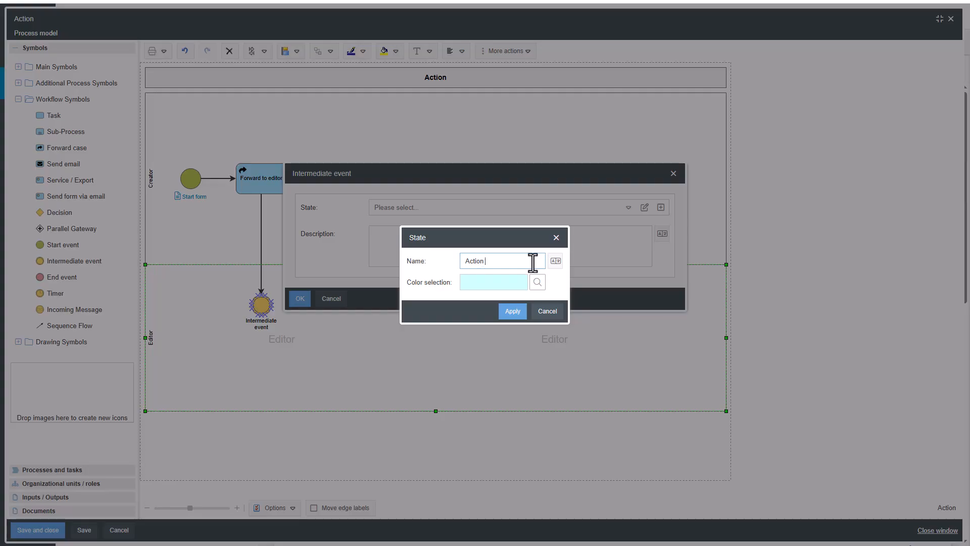
type("created")
left_click(539, 283)
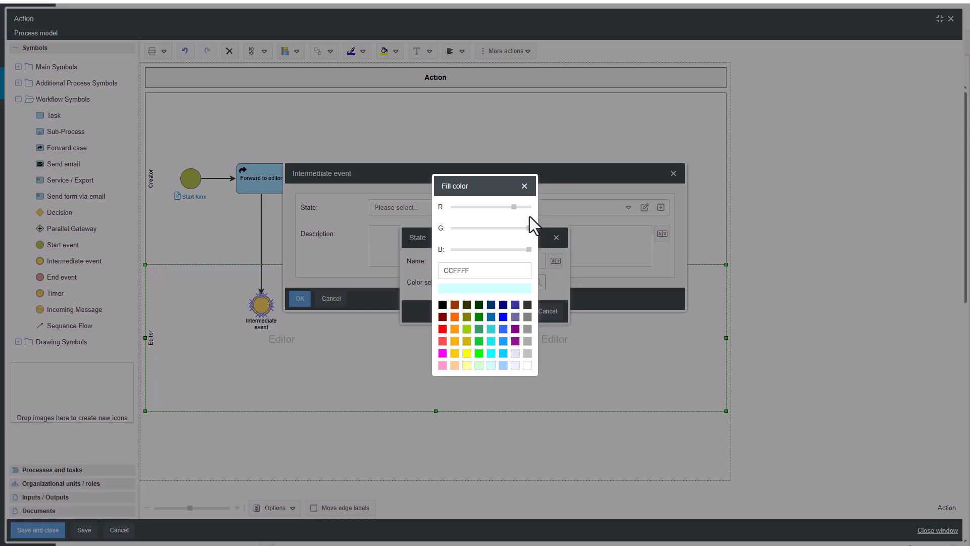
left_click(525, 186)
left_click(513, 312)
left_click(300, 299)
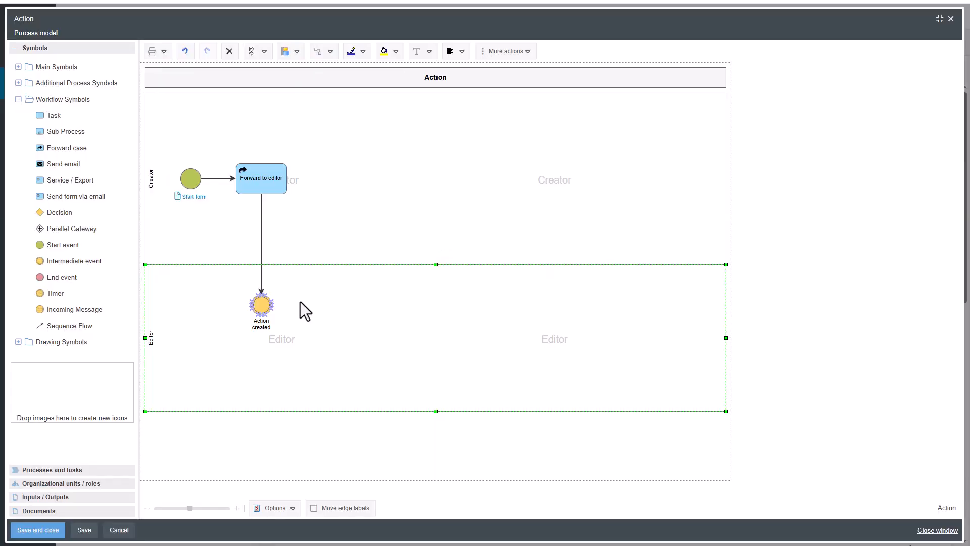
Step: Add a task labelled "Confirm implementation" connected after the Action created event in the Editor lane
left_click(262, 308)
left_click_drag(264, 334, 314, 291)
type("Confirm implementation")
left_click(377, 312)
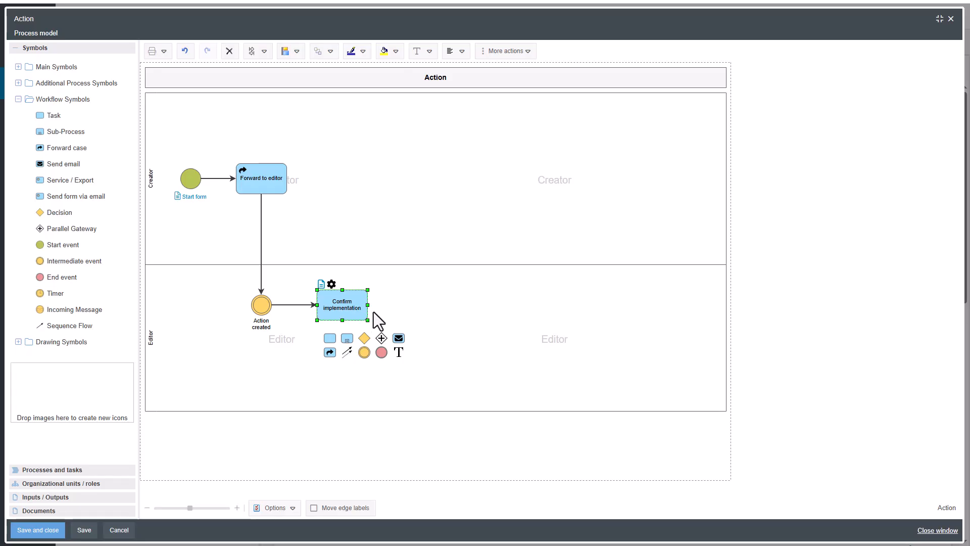
Step: Check the Implemented selection list in the Confirm implementation task's form, and save and close the form to return to the model
left_click(322, 285)
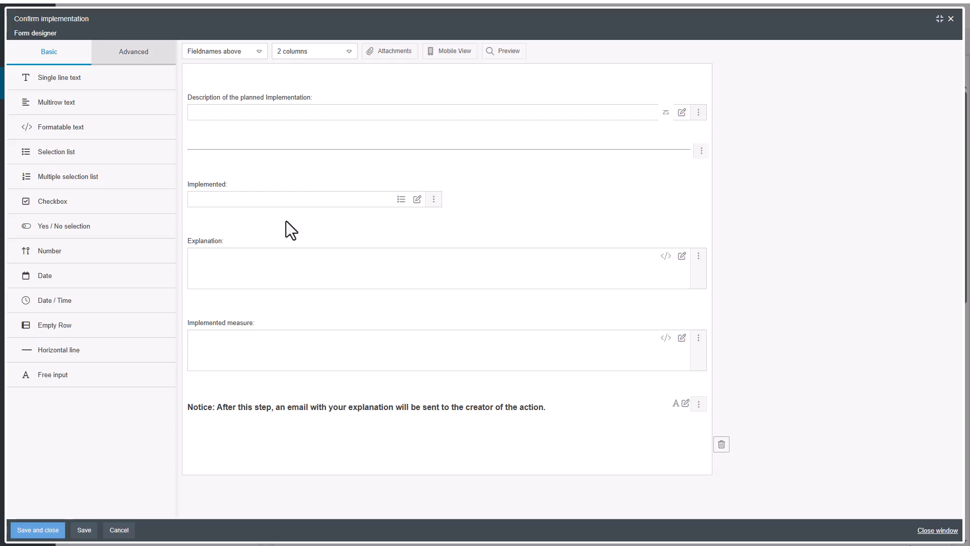
left_click(417, 200)
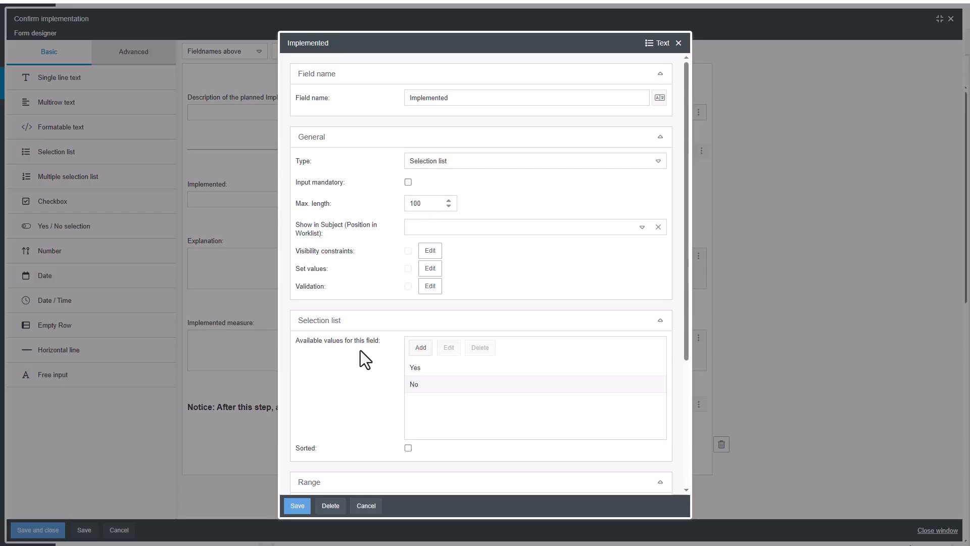
left_click(298, 506)
left_click(46, 529)
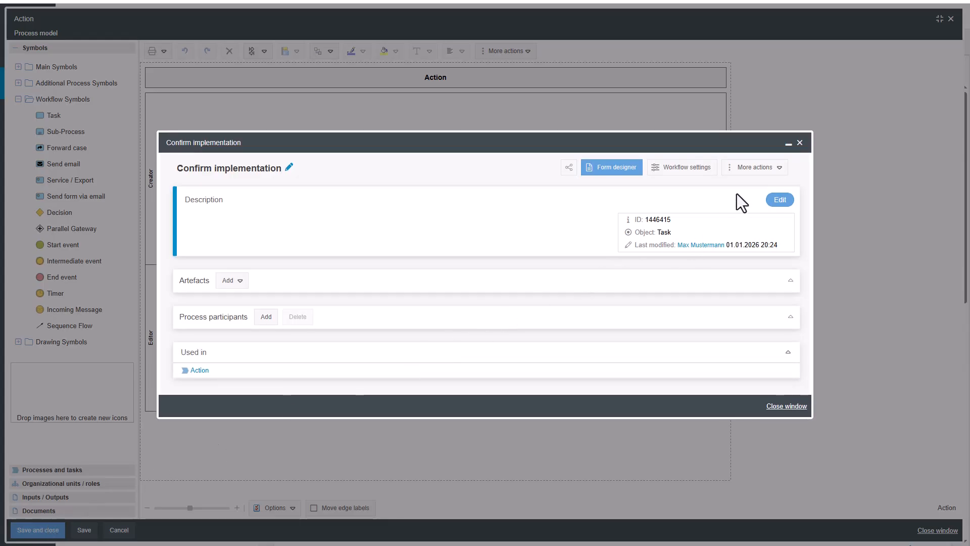
left_click(799, 142)
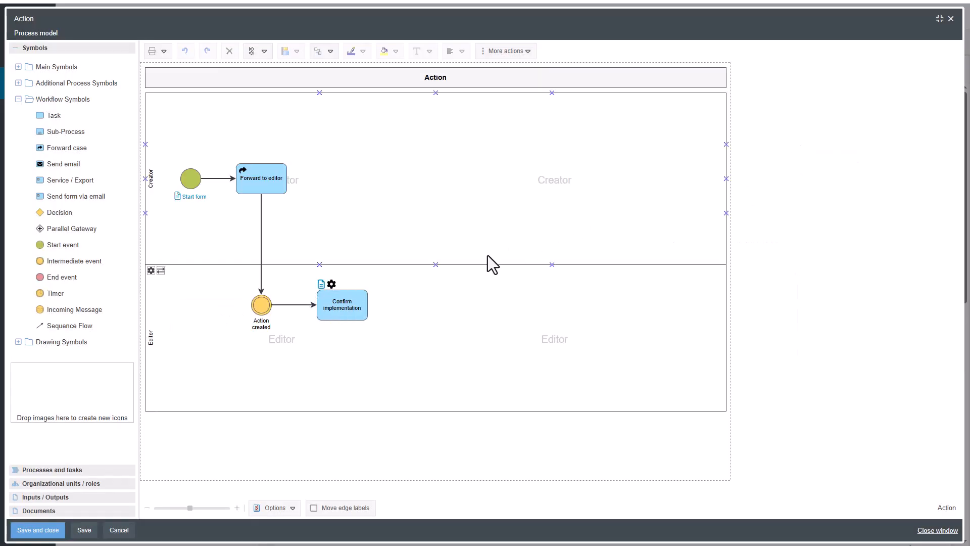
Step: Add a decision connected after the Confirm implementation task and label it "Implemented?"
left_click(336, 303)
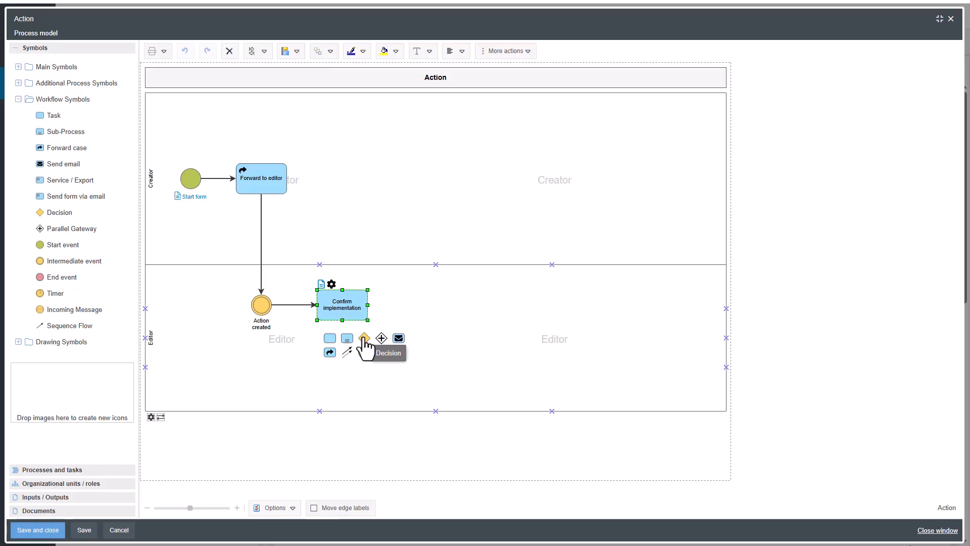
left_click_drag(363, 339, 419, 288)
double_click(431, 309)
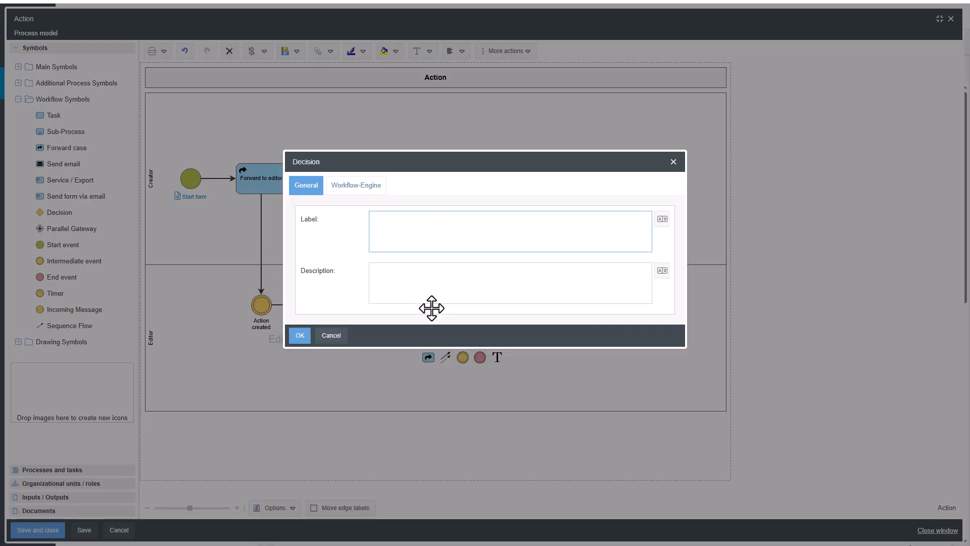
type("Implemented?")
Step: Create a workflow condition for the decision based on the field "Confirm implementation - Implemented"
left_click(364, 188)
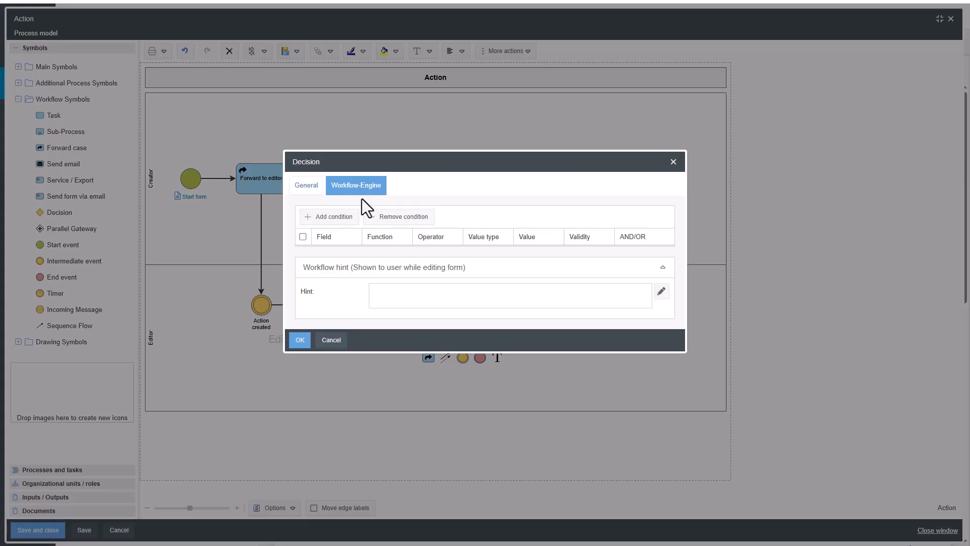
left_click(343, 218)
left_click(472, 205)
scroll(471, 245, "down", 3)
scroll(471, 248, "down", 5)
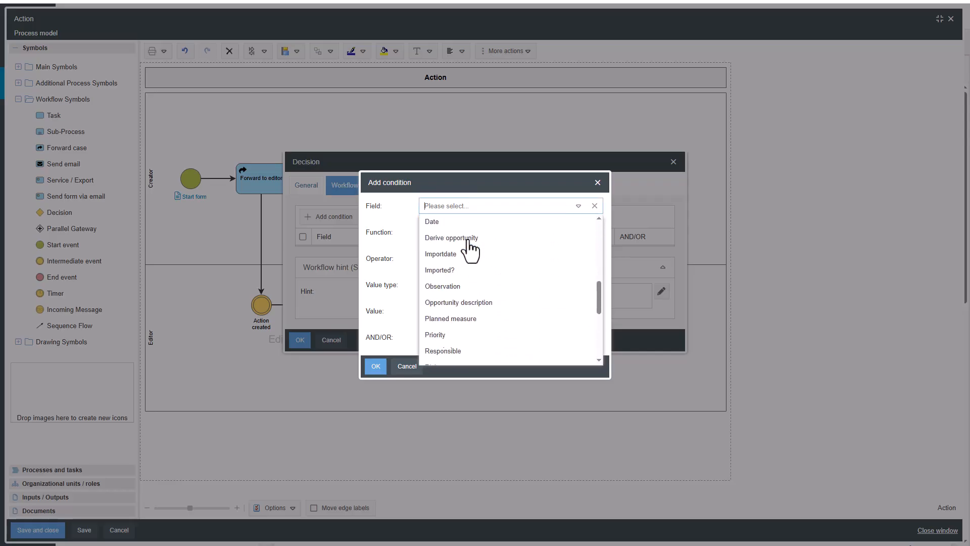
scroll(471, 248, "down", 2)
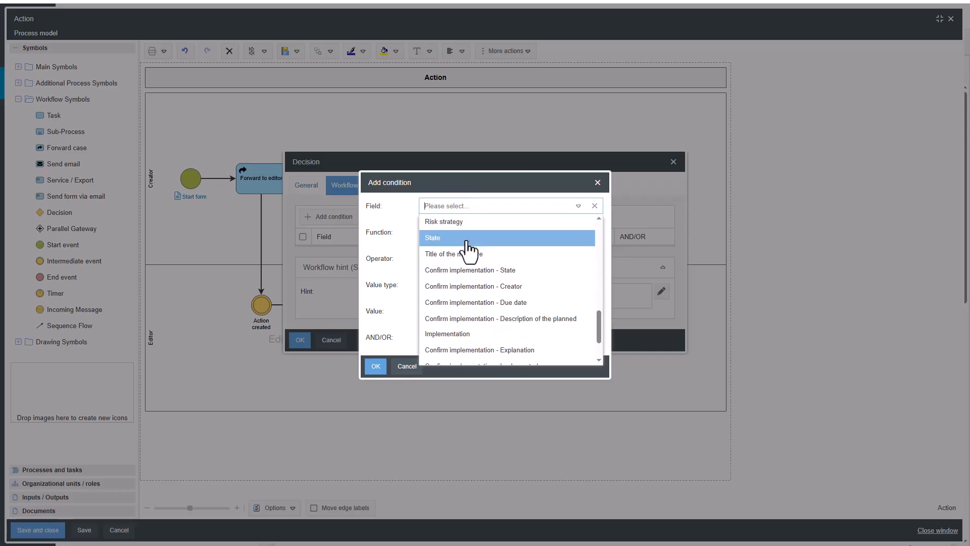
scroll(480, 293, "down", 2)
left_click(486, 334)
Step: Set the condition to operator =, constant value Yes and link AND, and apply it to the decision
left_click(478, 246)
left_click(479, 265)
left_click(479, 297)
left_click(472, 315)
left_click(451, 350)
left_click(444, 370)
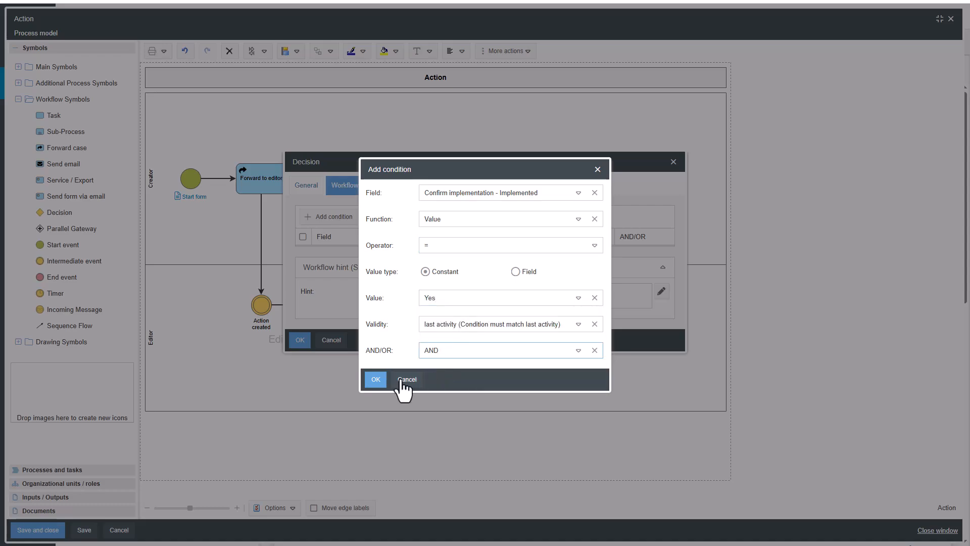
left_click(375, 380)
left_click(301, 385)
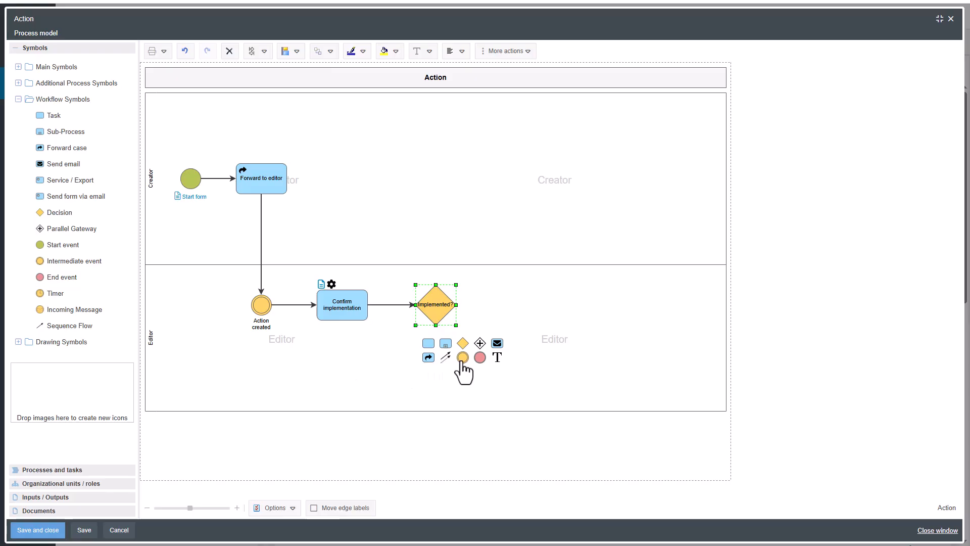
Step: Add an intermediate event on the decision's Yes branch and assign it a new state named "Implemented"
left_click_drag(462, 357, 489, 294)
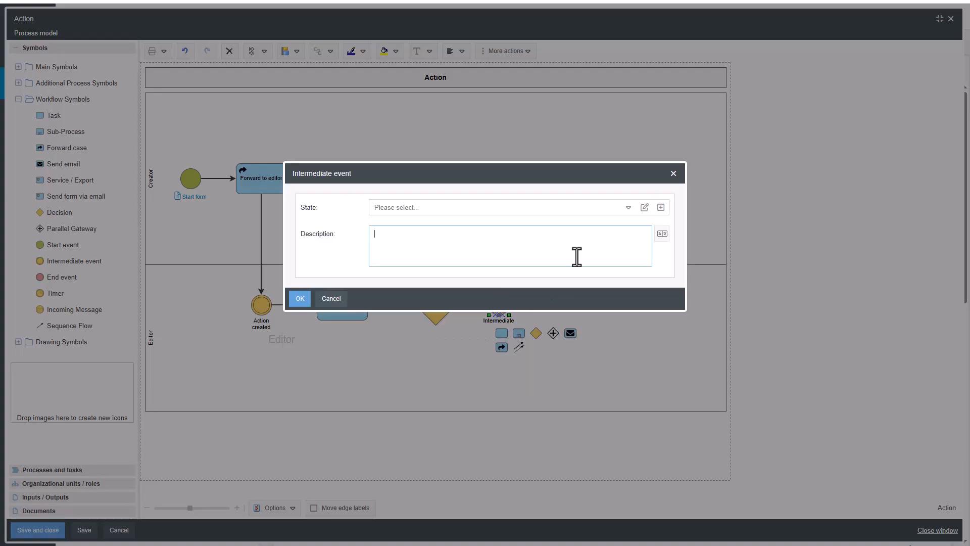
left_click(644, 207)
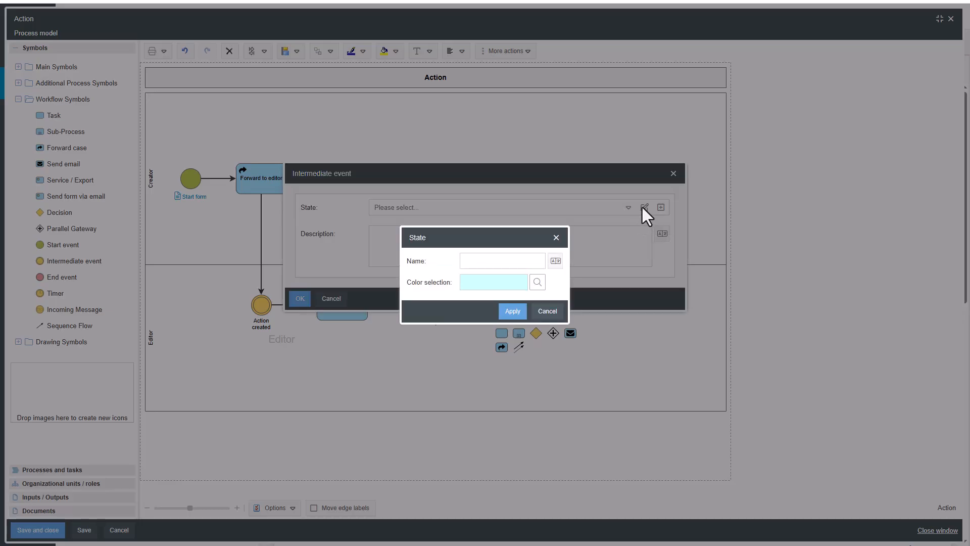
left_click(525, 261)
type("Implemented")
left_click(515, 311)
left_click(300, 298)
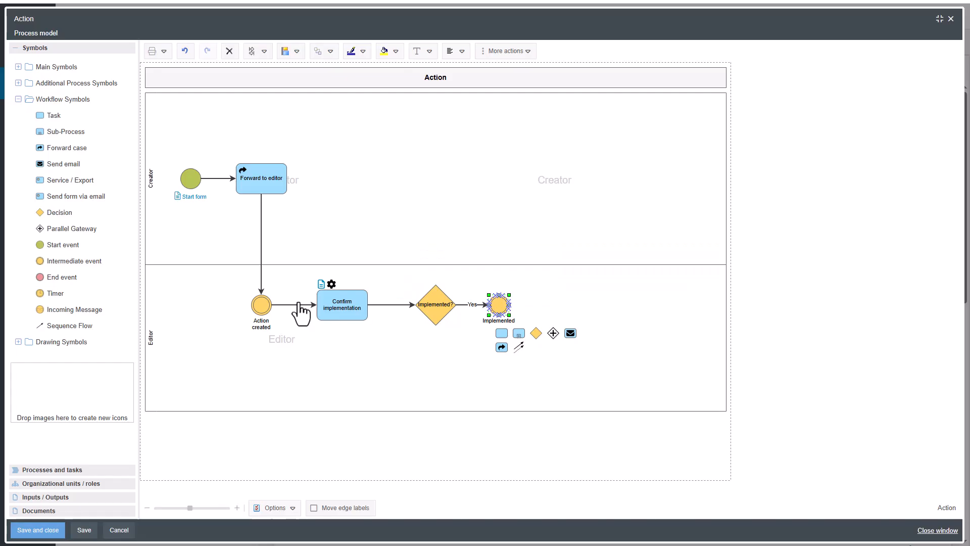
Step: Add a Send email symbol on the decision's No branch and label it "Sent explanation to creator"
left_click(433, 313)
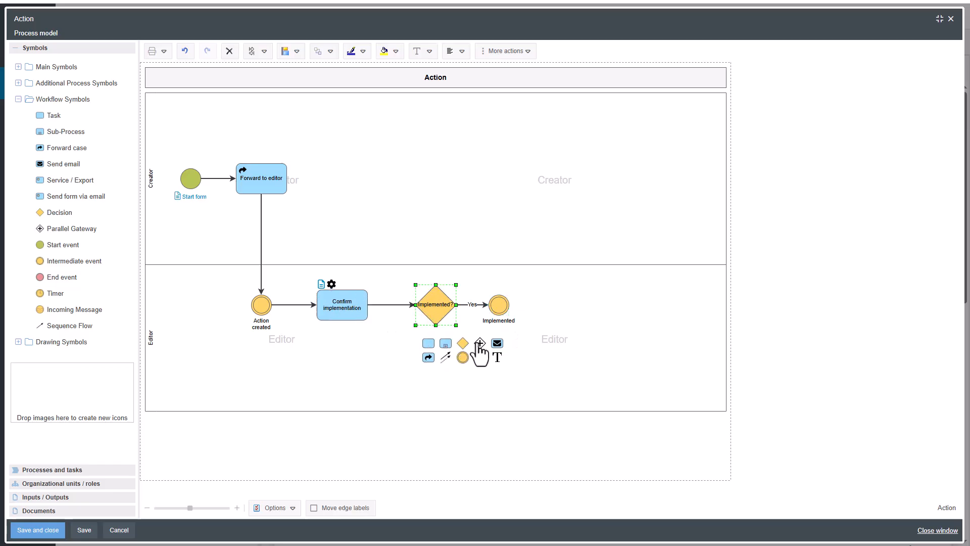
left_click_drag(495, 346, 410, 370)
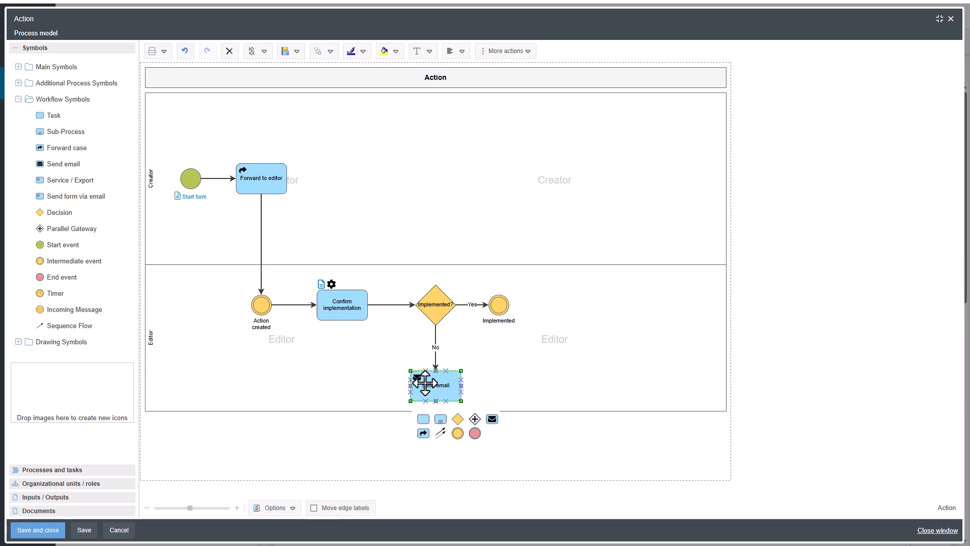
double_click(426, 386)
type("S")
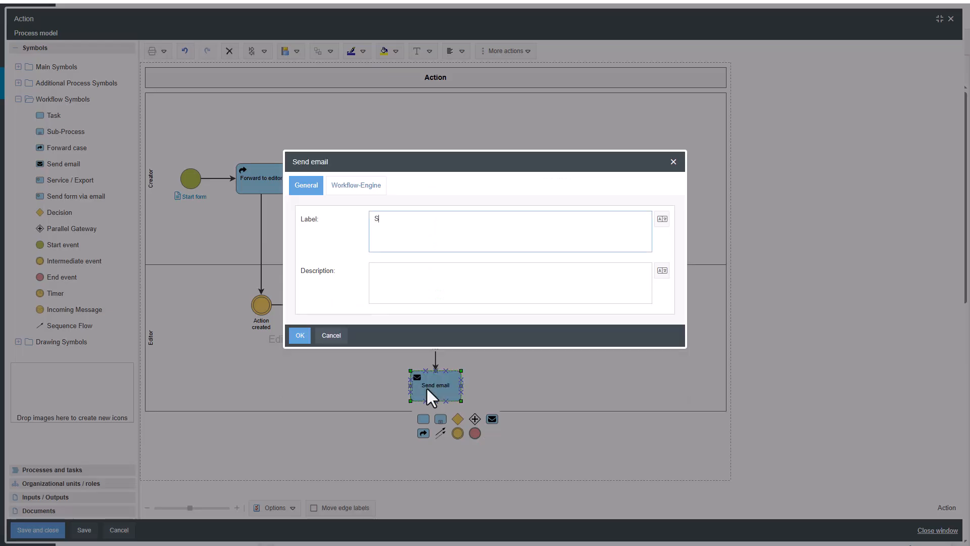
type("ent explanation to creator")
Step: Set the email's text module to "Measure explanation to creator" and its receiver field to Case creator
left_click(356, 185)
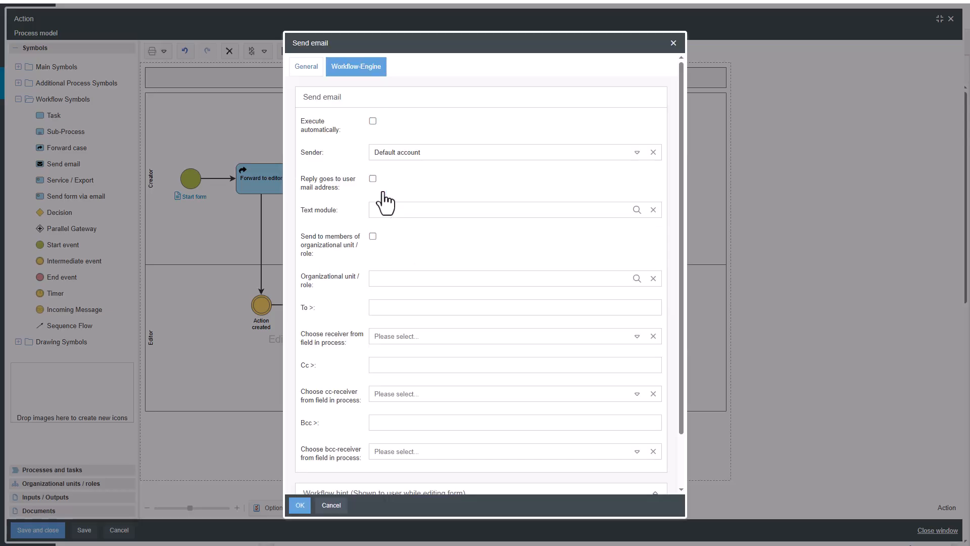
left_click(636, 209)
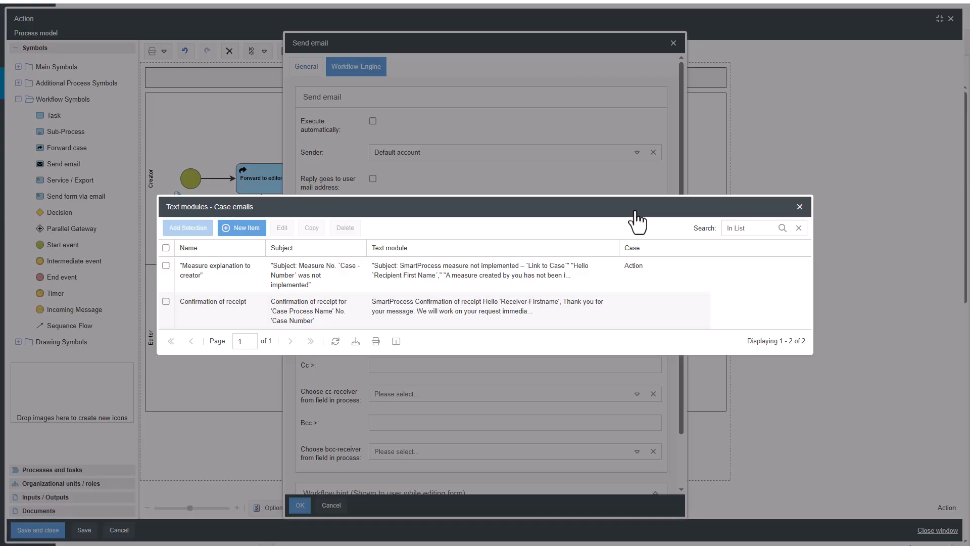
double_click(615, 267)
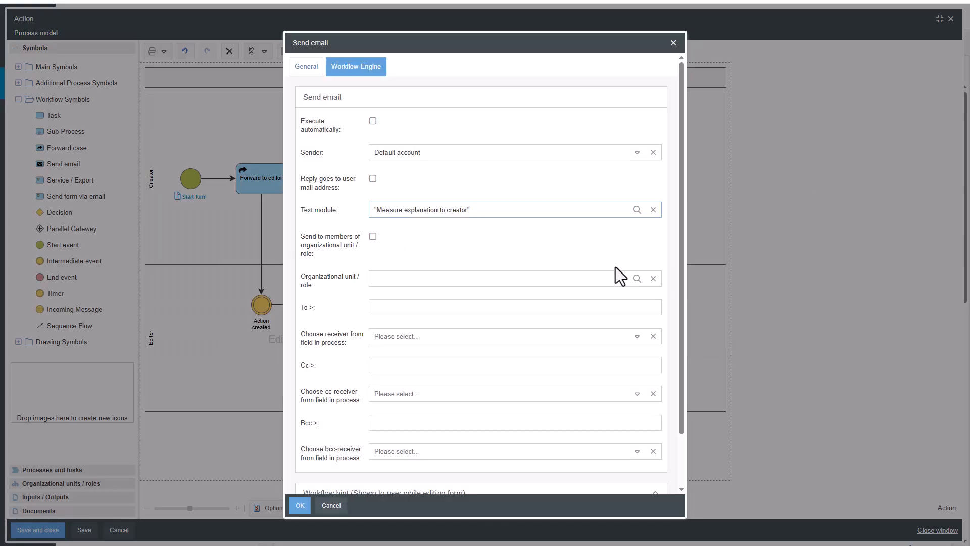
left_click(597, 335)
left_click(586, 355)
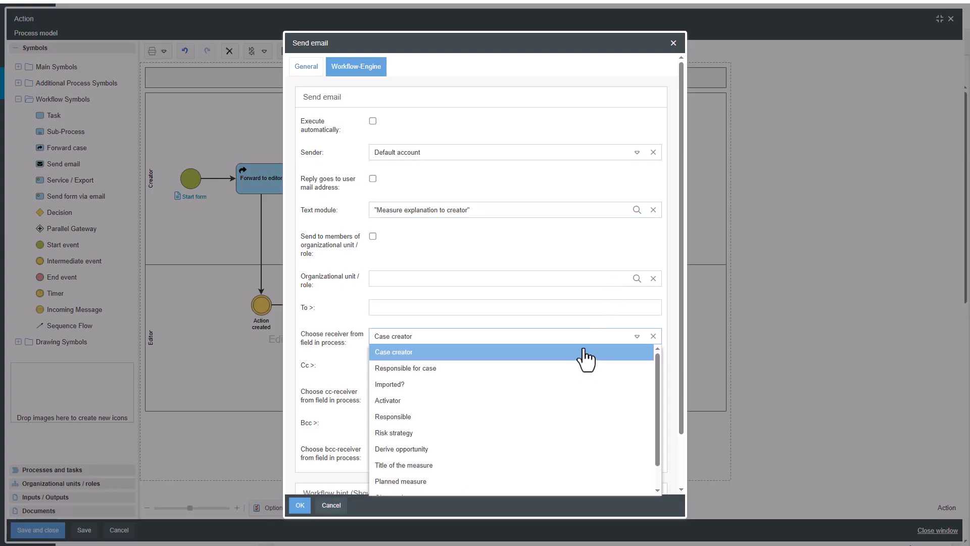
left_click(570, 325)
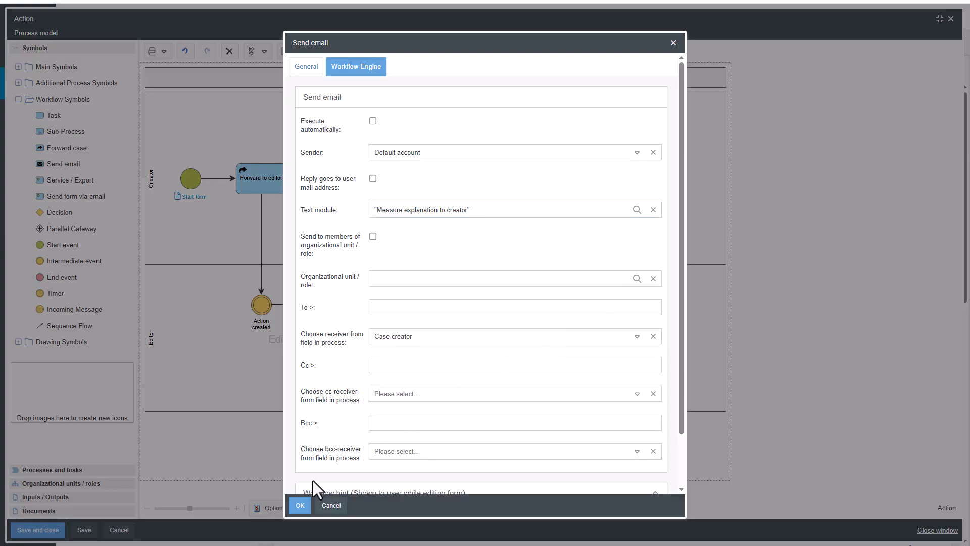
left_click(300, 504)
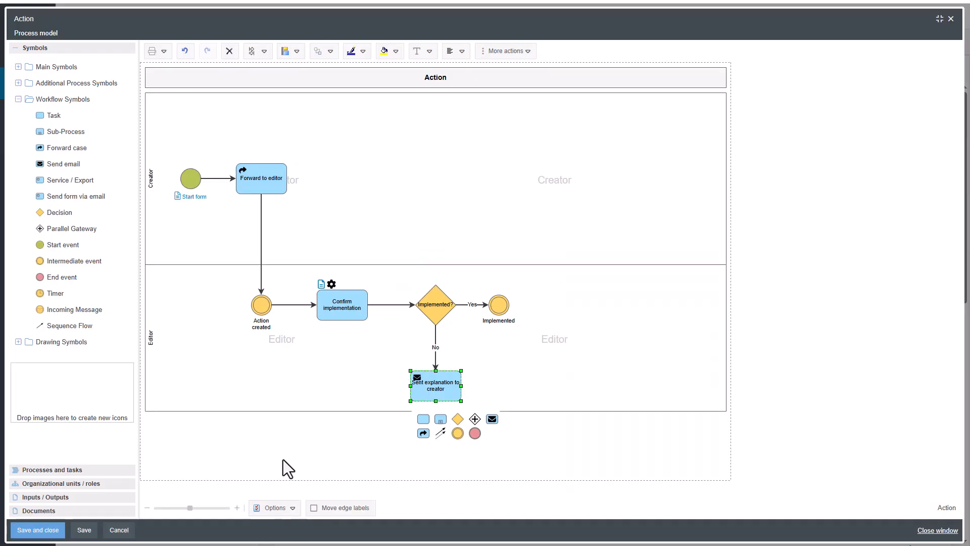
Step: Place a Timer symbol below the Confirm implementation task in the Editor lane and label it "Date"
left_click_drag(58, 292, 296, 346)
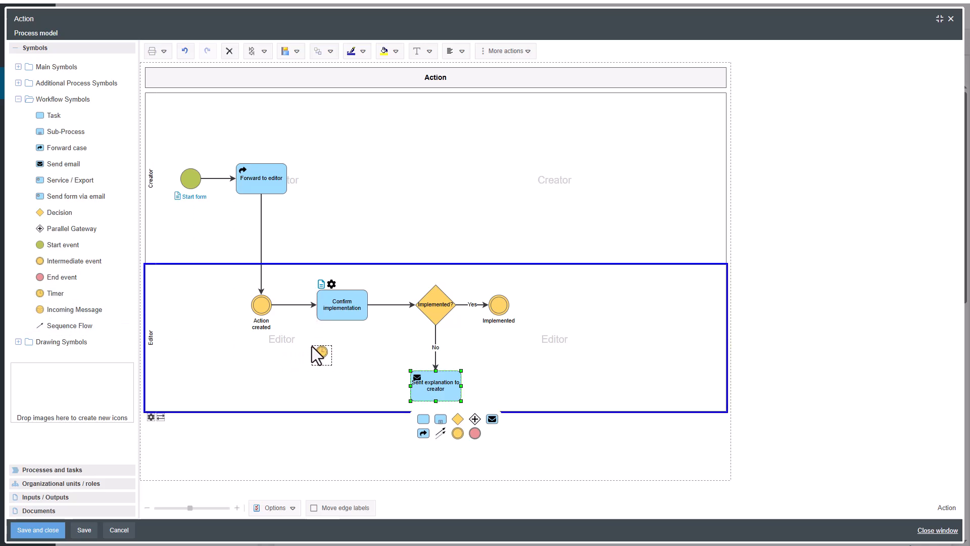
left_click_drag(311, 346, 311, 347)
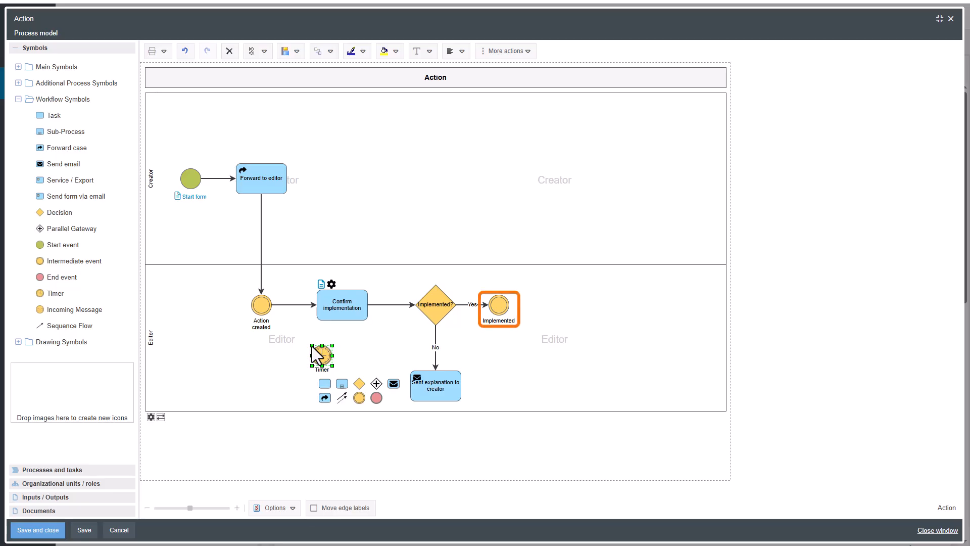
left_click_drag(319, 356, 321, 358)
double_click(321, 357)
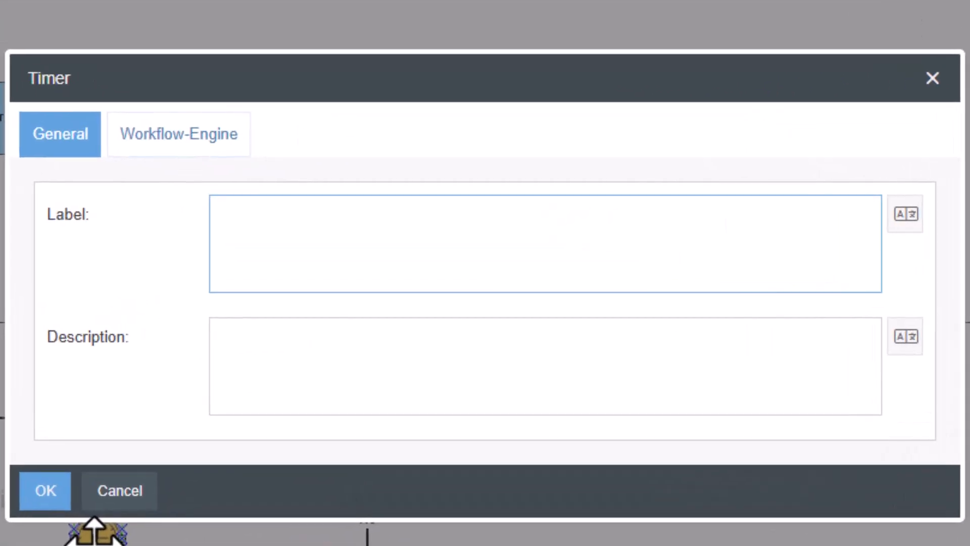
left_click(92, 534)
left_click(224, 260)
type("Date")
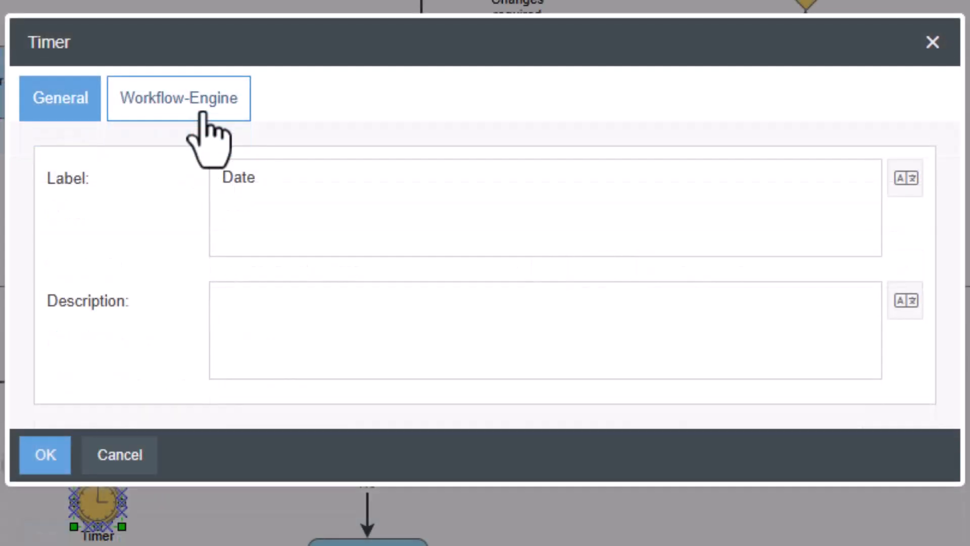
Step: Set the timer's target date calculation to Date + 1 Minute(s)
left_click(208, 133)
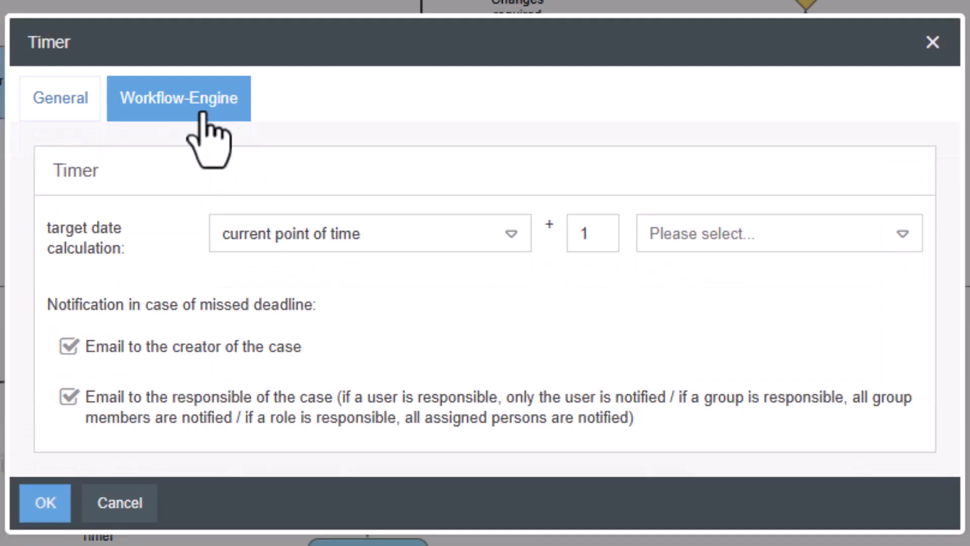
left_click(375, 230)
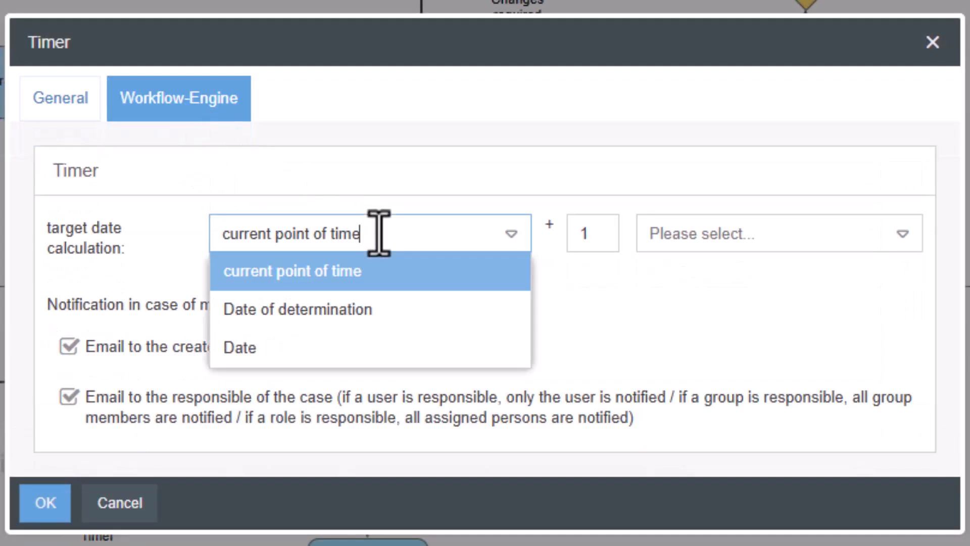
left_click(340, 348)
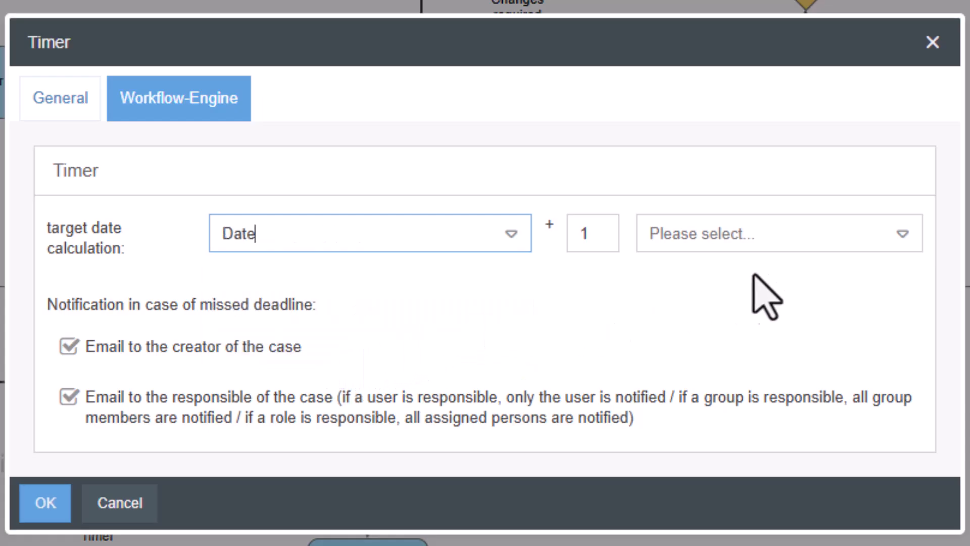
left_click(817, 242)
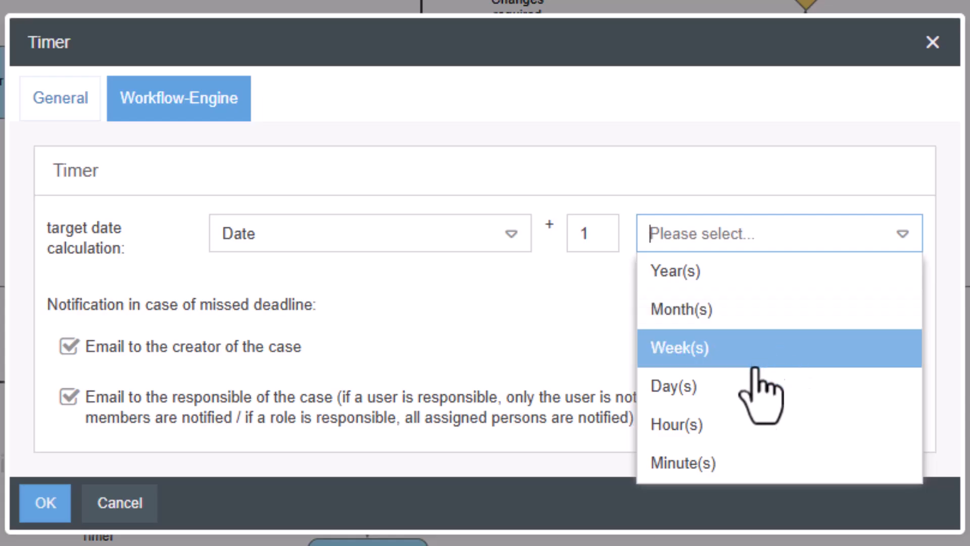
left_click(707, 462)
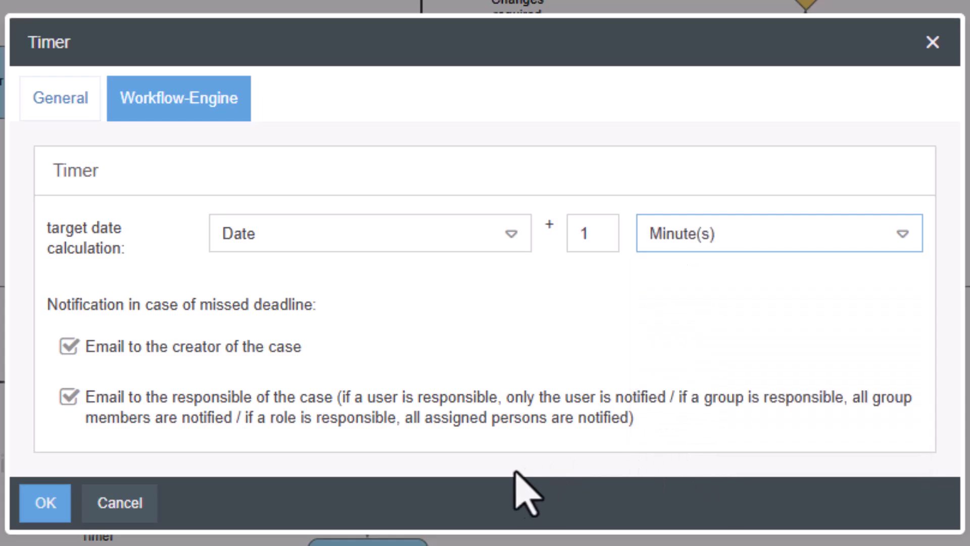
left_click(37, 501)
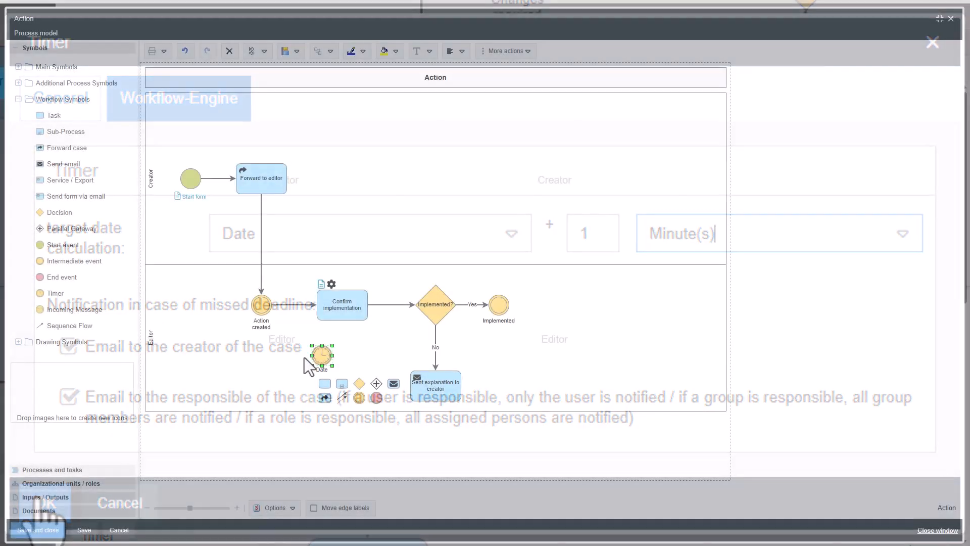
Step: Connect the start event to the Date timer and the timer to the Implemented event, and save and close the process model
left_click(191, 180)
left_click_drag(209, 221, 323, 359)
left_click_drag(322, 262, 190, 273)
left_click(322, 356)
left_click_drag(340, 398, 499, 305)
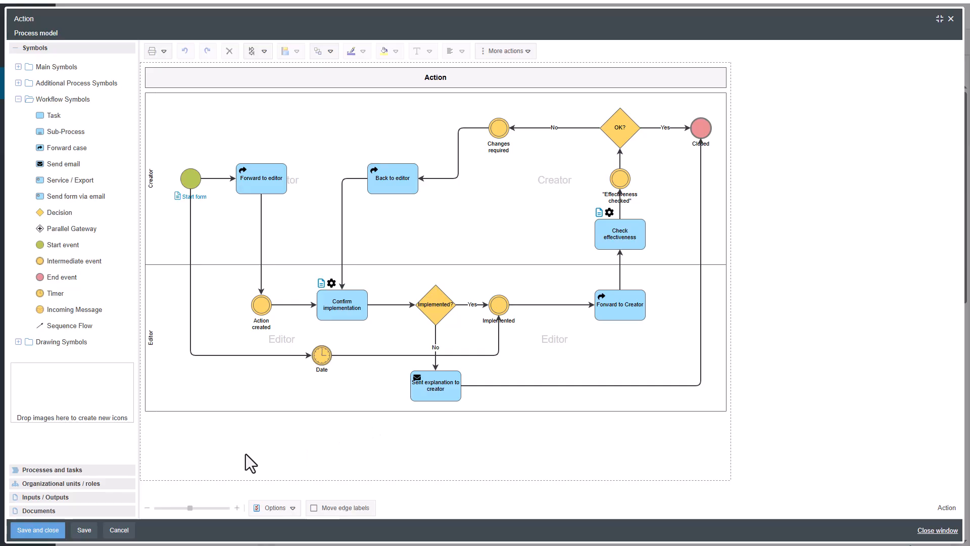
left_click(18, 531)
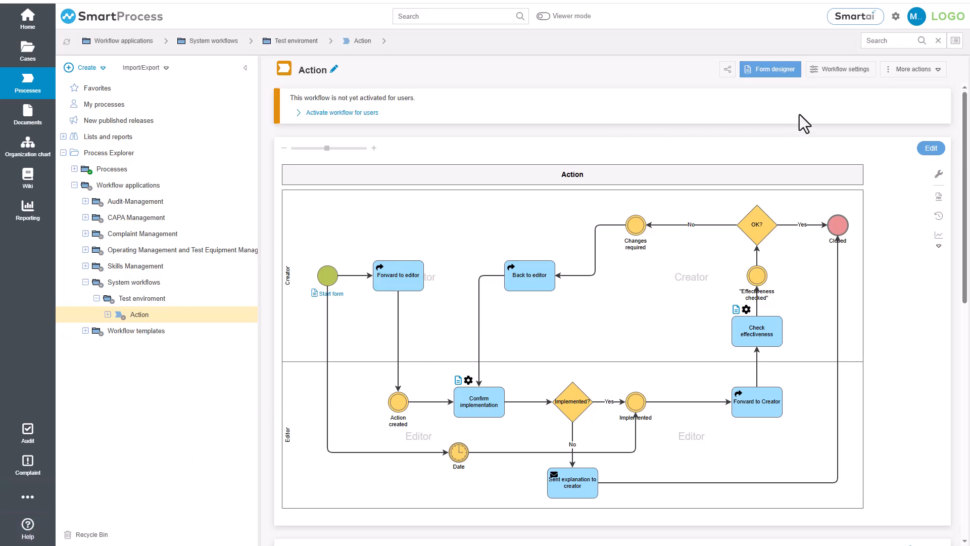
Step: Set the Action workflow's status to Active for the working copy and save the workflow settings
left_click(821, 73)
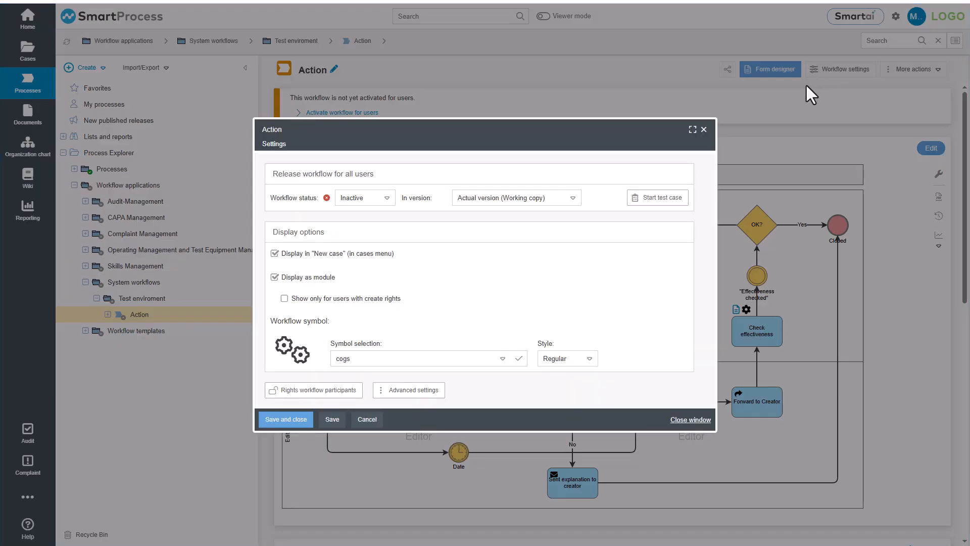
left_click(364, 197)
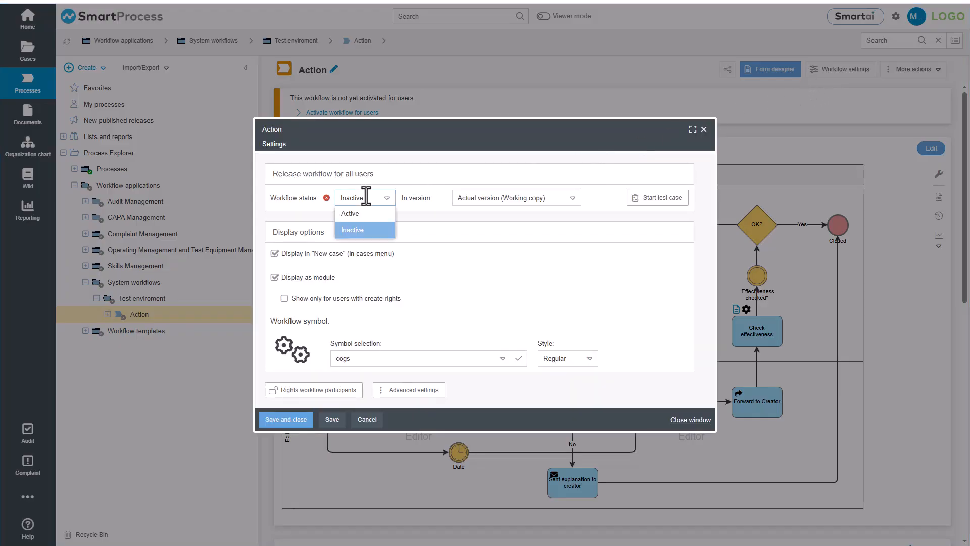
left_click(364, 223)
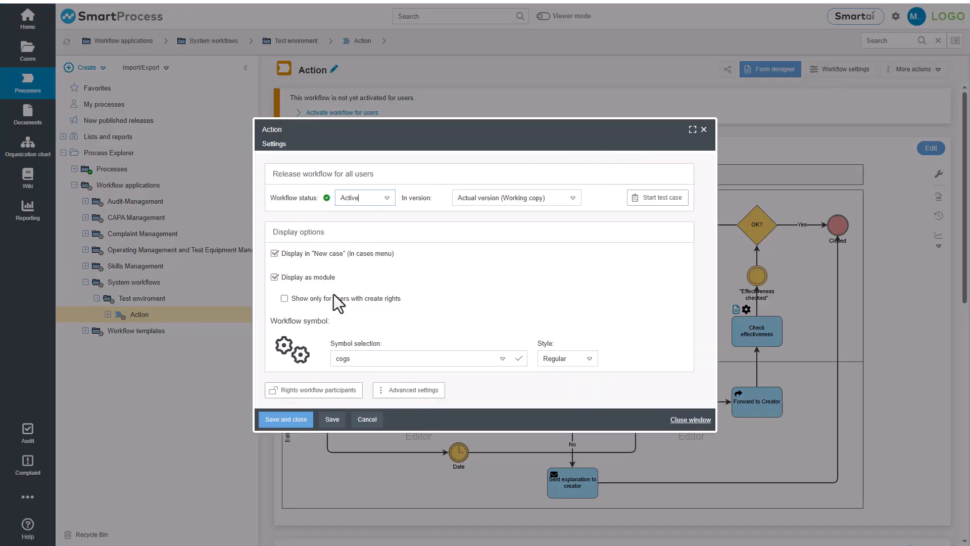
left_click(278, 421)
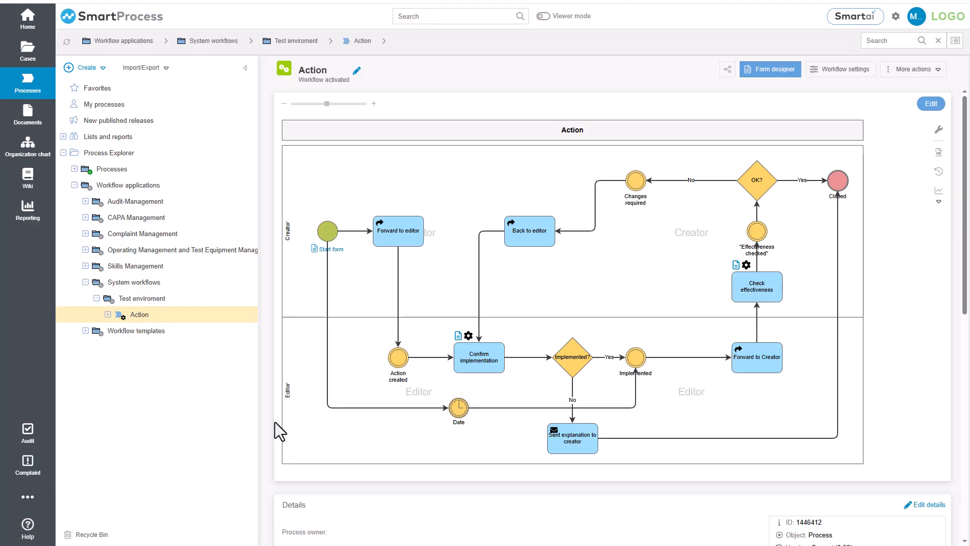
Step: Add the Action module to the main navigation and open it
left_click(28, 497)
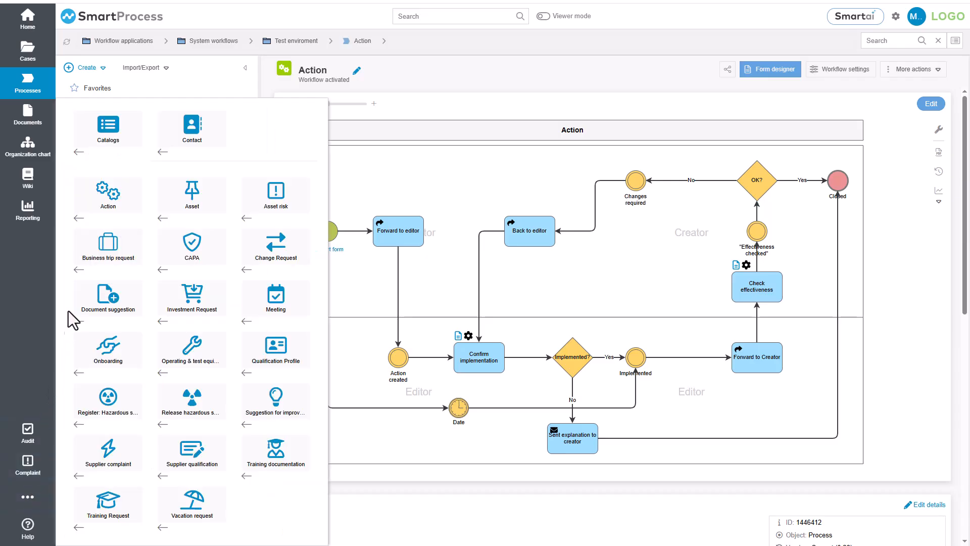
left_click(78, 219)
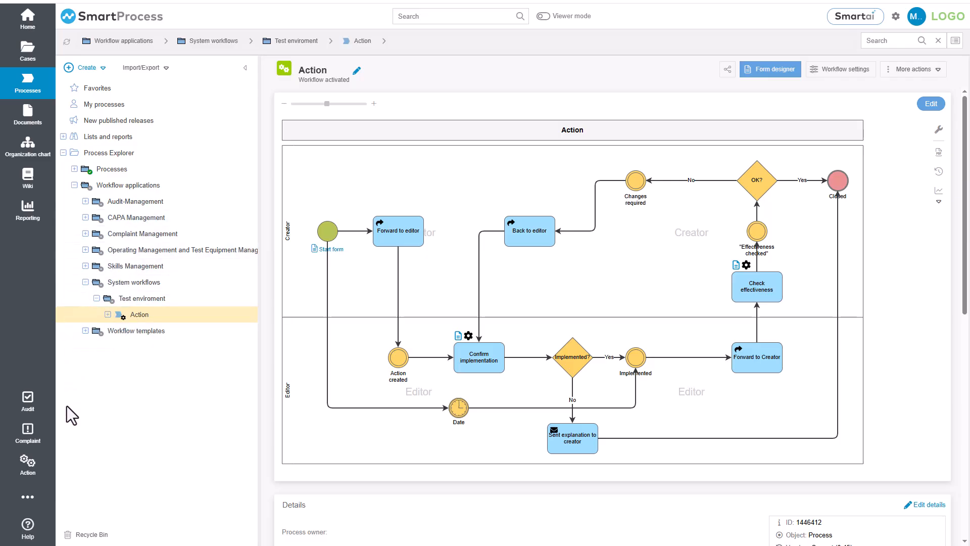
left_click(36, 469)
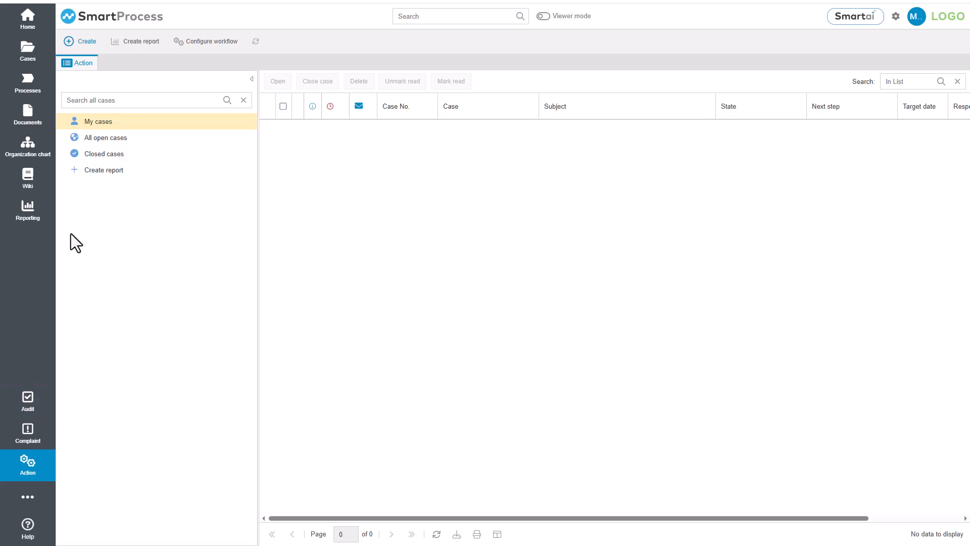
Step: Create an Action case, choosing the person from the Quality unit as Activator and the same internal contact as Responsible
left_click(81, 49)
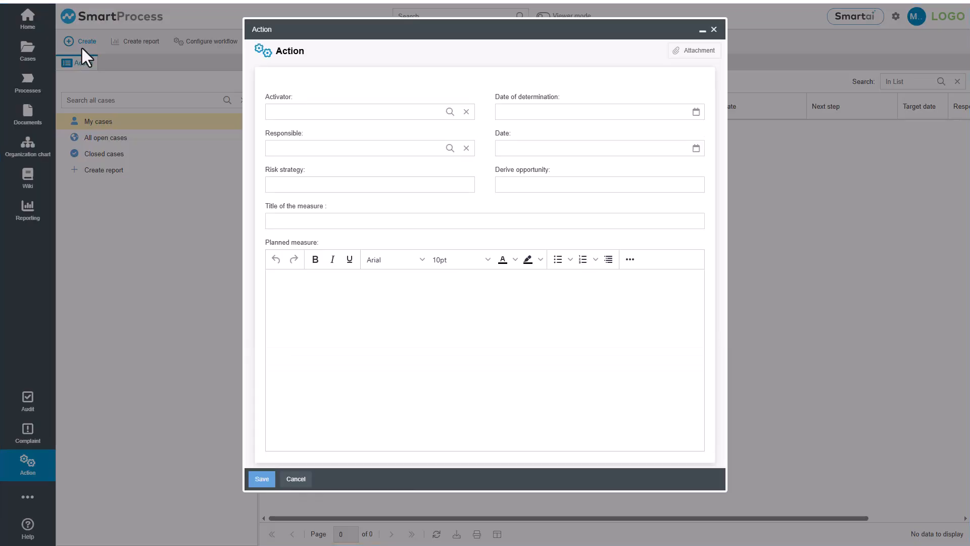
left_click(450, 112)
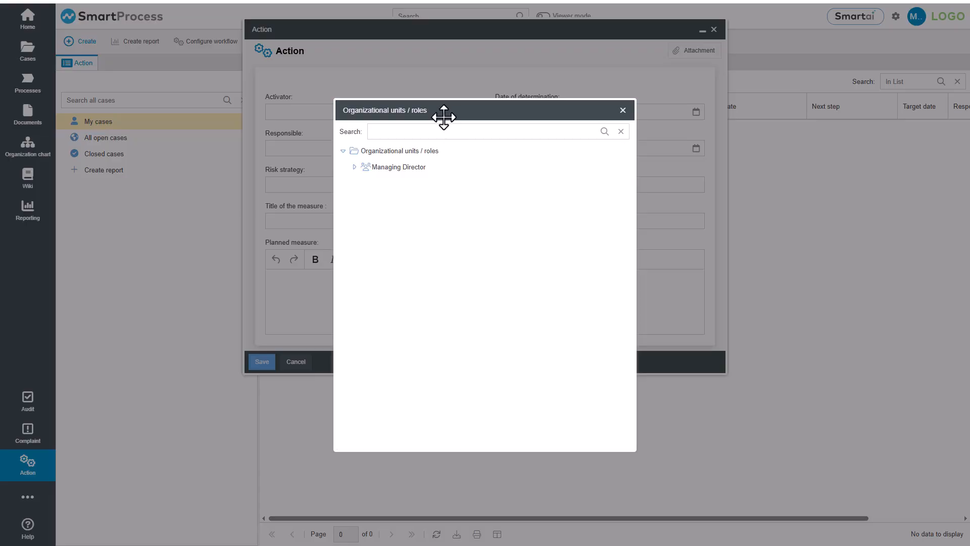
left_click(354, 167)
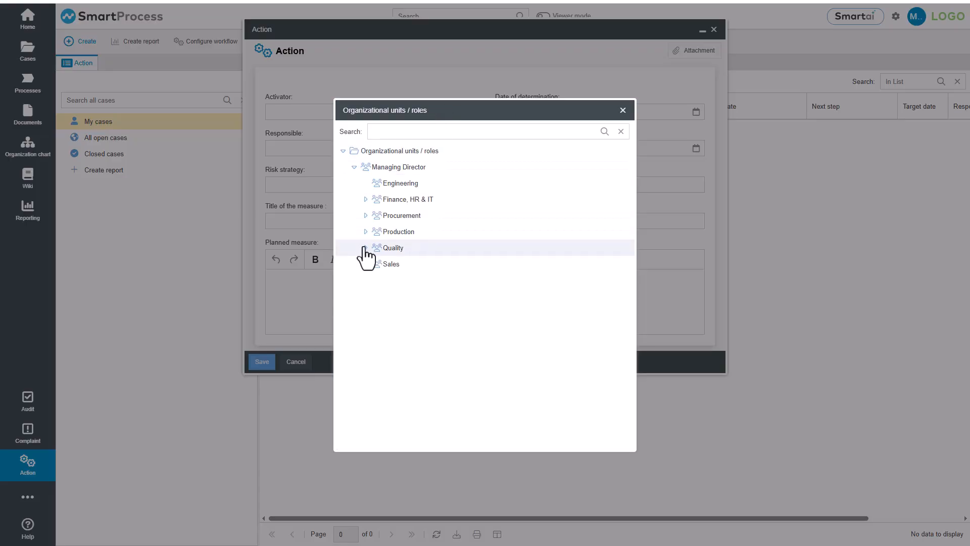
left_click(365, 247)
left_click(378, 263)
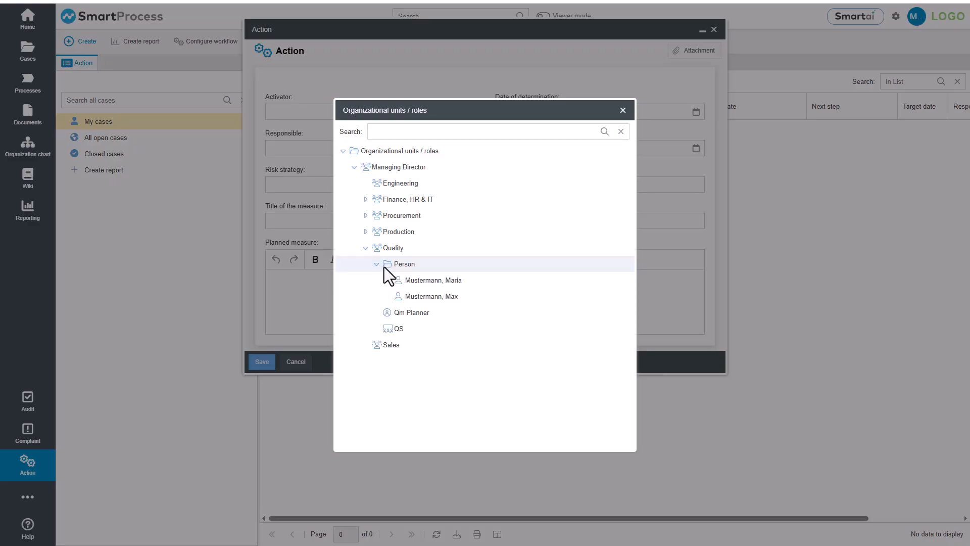
double_click(404, 297)
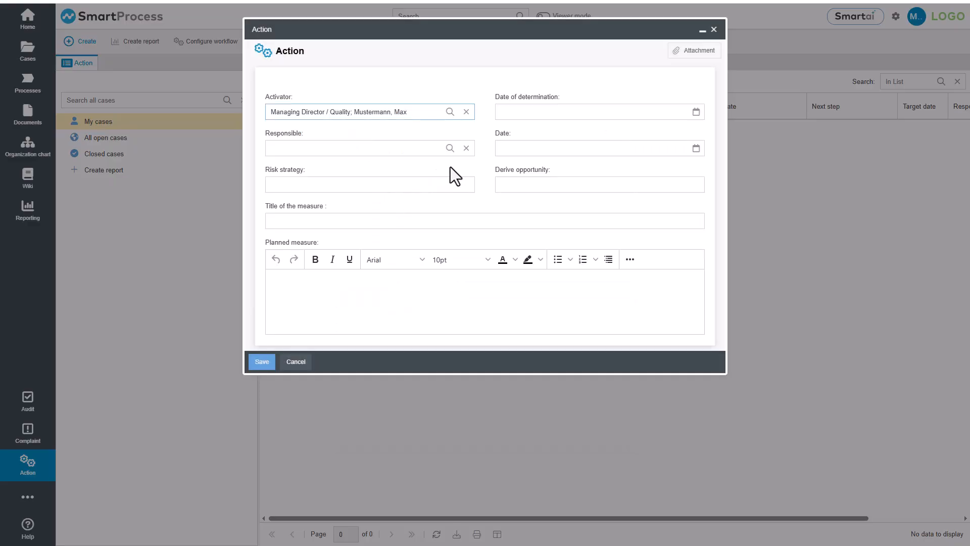
left_click(450, 148)
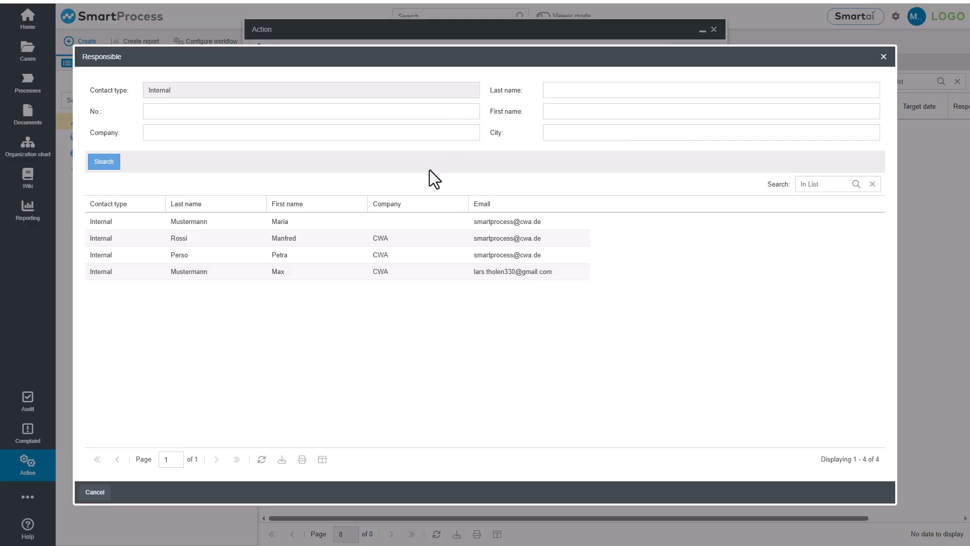
double_click(420, 275)
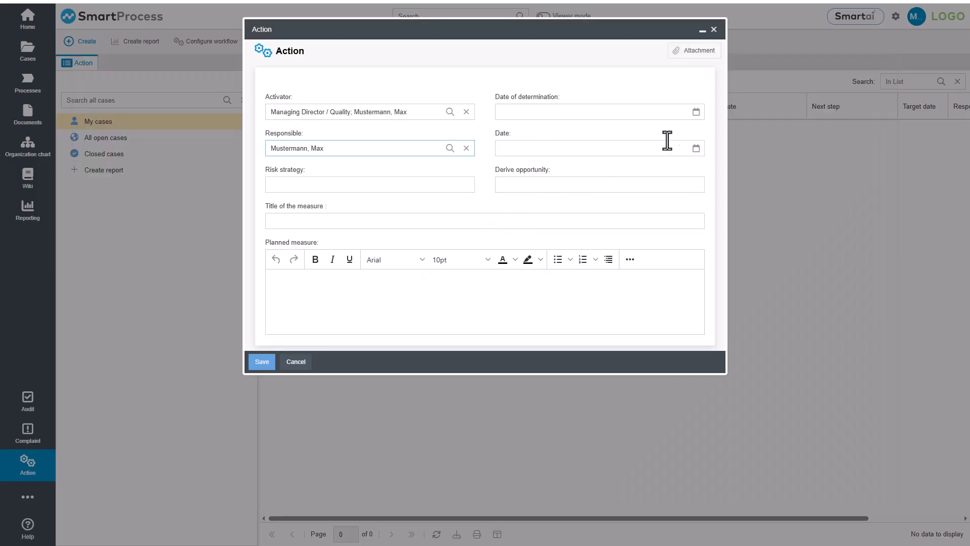
Step: Set the Date of determination to 01.06.2026 and the Date to 30.06.2026
left_click(696, 114)
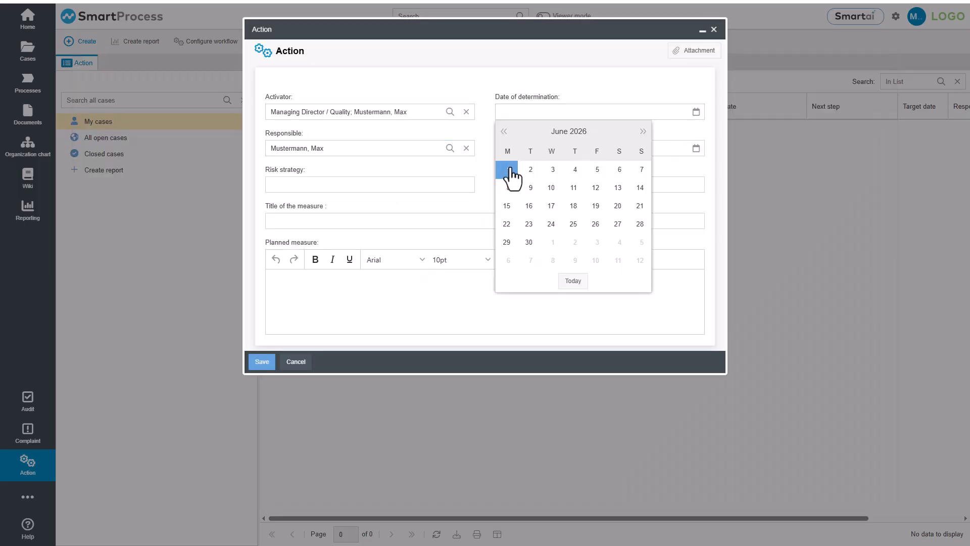
left_click(508, 169)
left_click(696, 148)
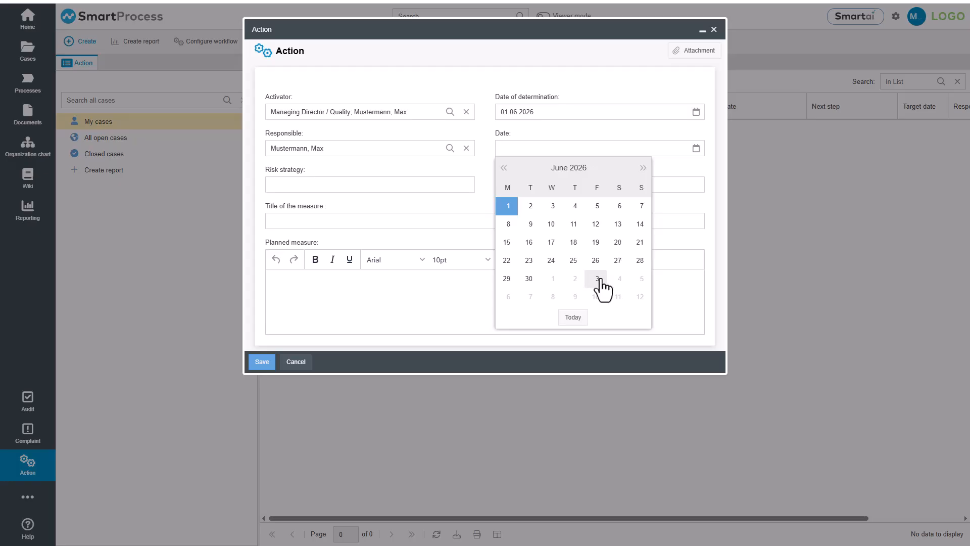
left_click(526, 278)
Step: Enter "Revise the feedback form on the website." as the title of the measure
left_click(436, 219)
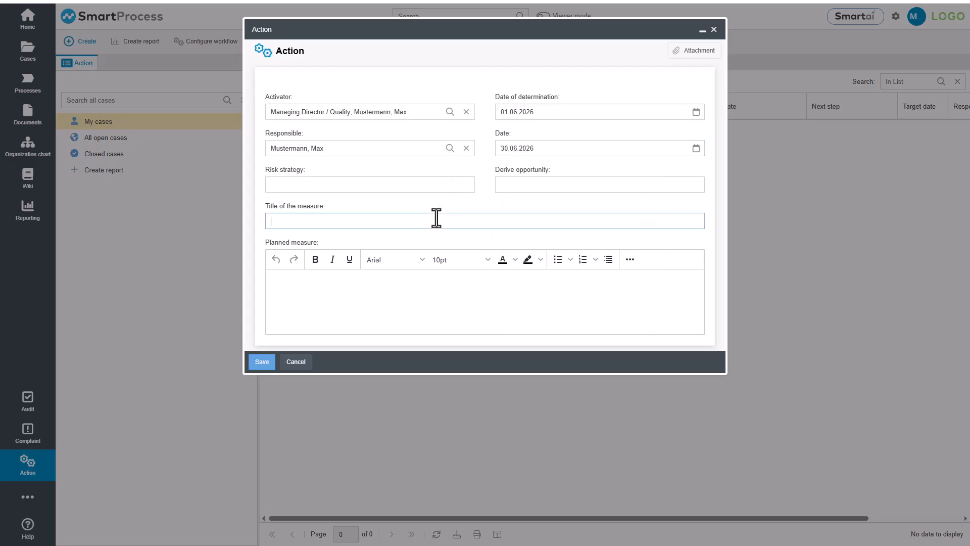
type("Revise the feedback form on the website.")
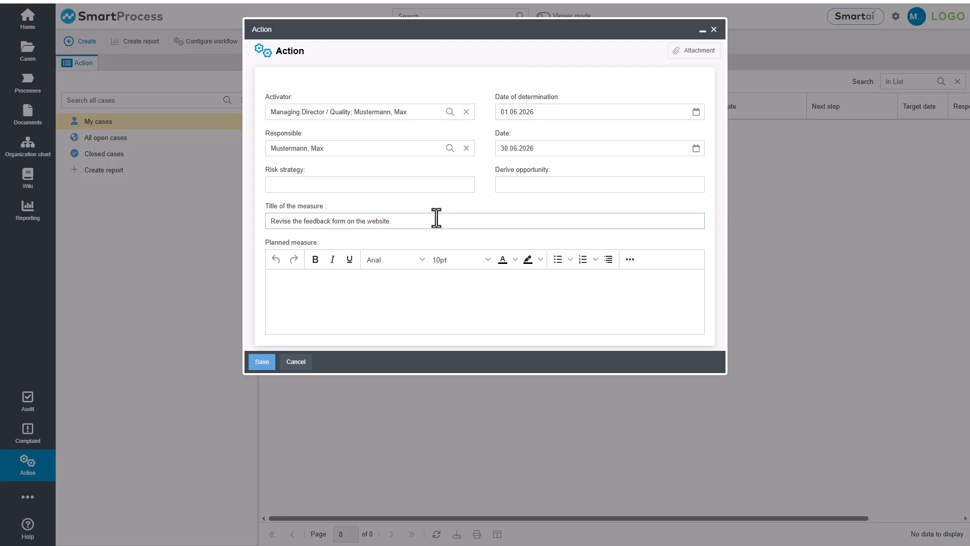
Step: Enter "Please align the form with the adjusted workflow." as the planned measure and save the case
left_click(426, 274)
type("Please align the form with the adjusted workflow.")
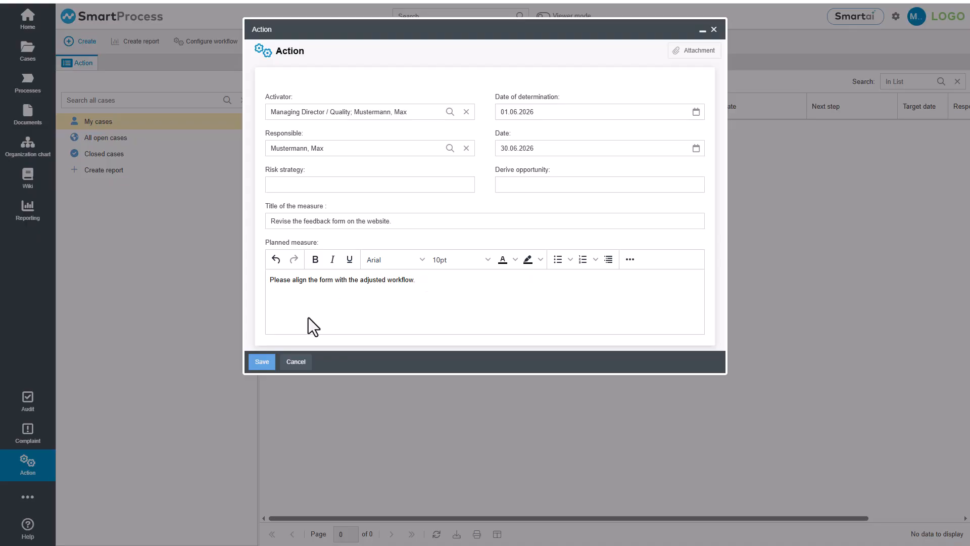
left_click(262, 362)
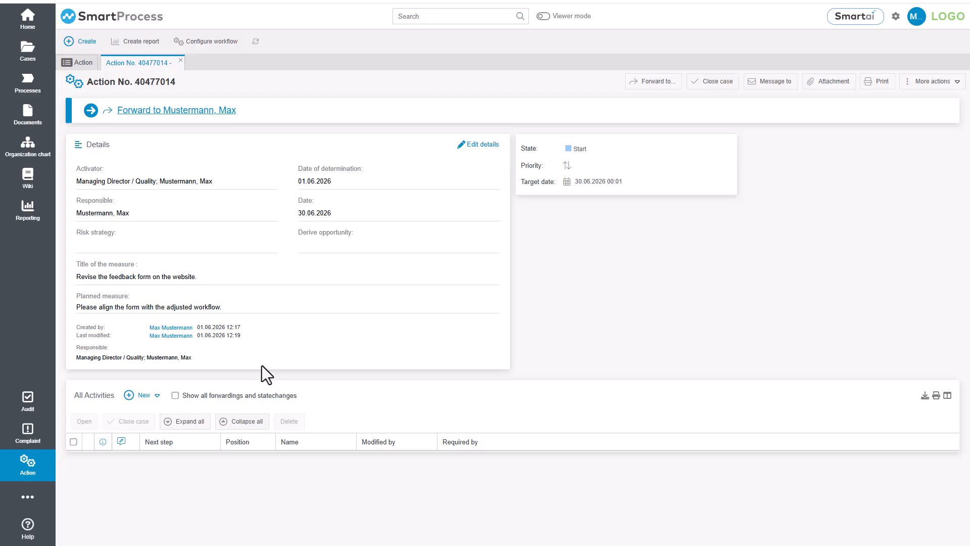
Step: Forward the case to the responsible editor and open its Confirm implementation form from My cases
left_click(189, 122)
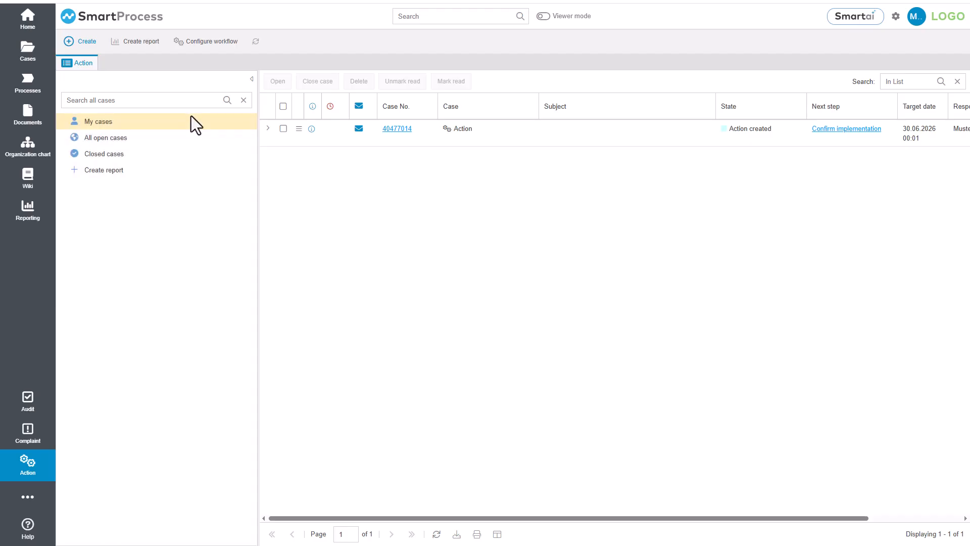
double_click(372, 135)
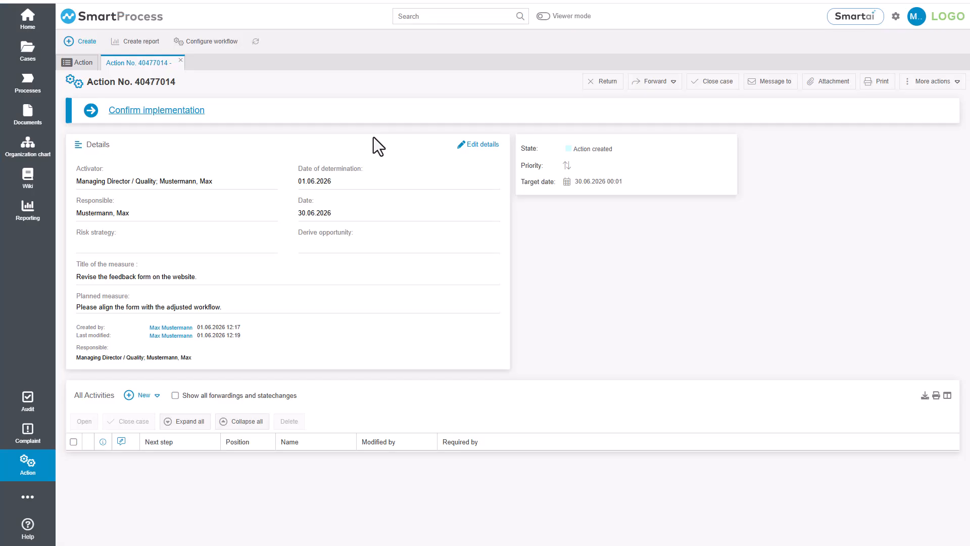
left_click(176, 114)
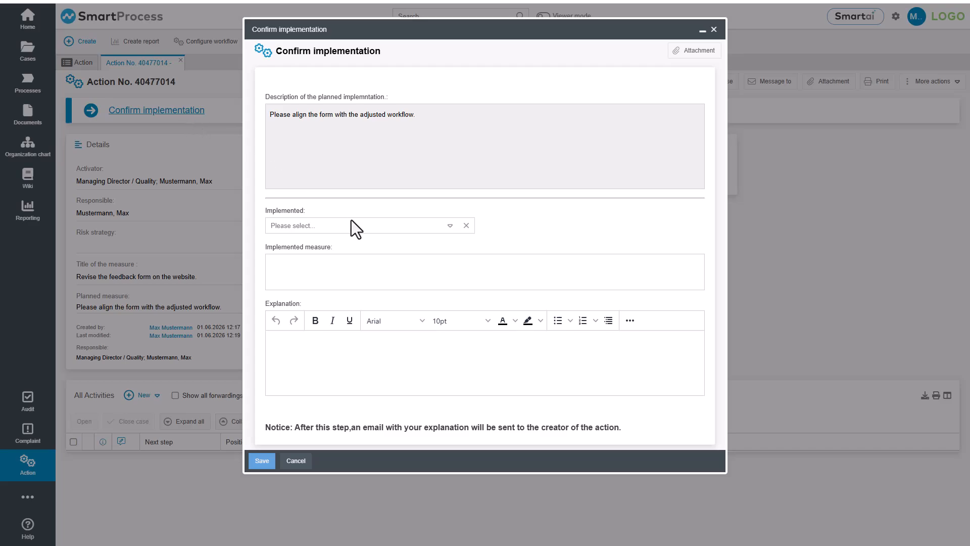
Step: Set Implemented to Yes, enter "The feedback form on the website has been successfully aligned with the adjusted workflow" as the implemented measure, and save
left_click(377, 229)
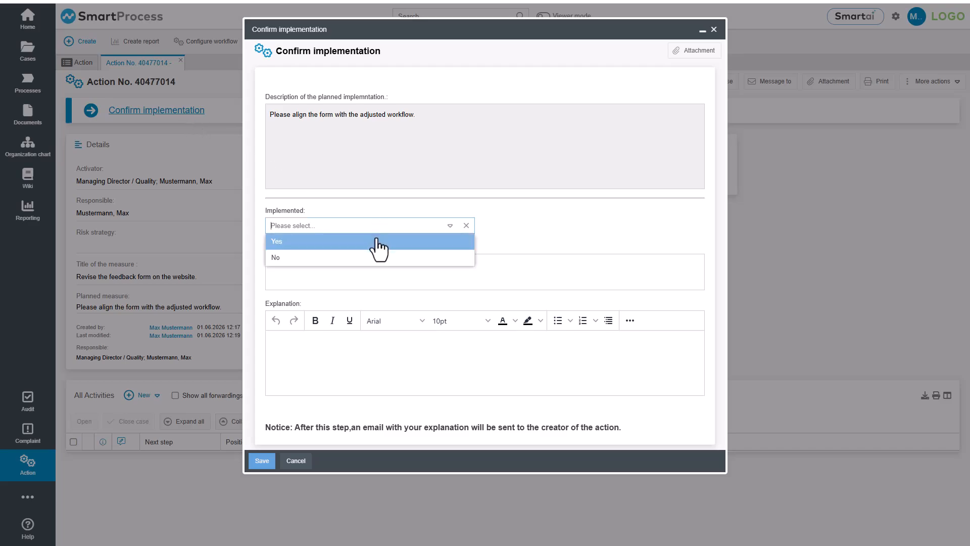
left_click(379, 247)
left_click(367, 265)
type("The feedback form on the website has been ")
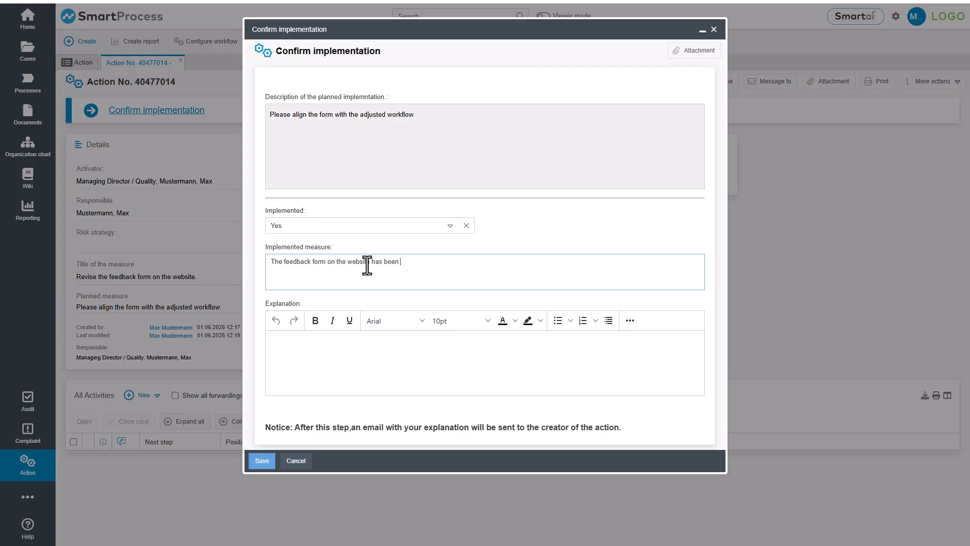
type("successfully aligned with the adjusted workflow")
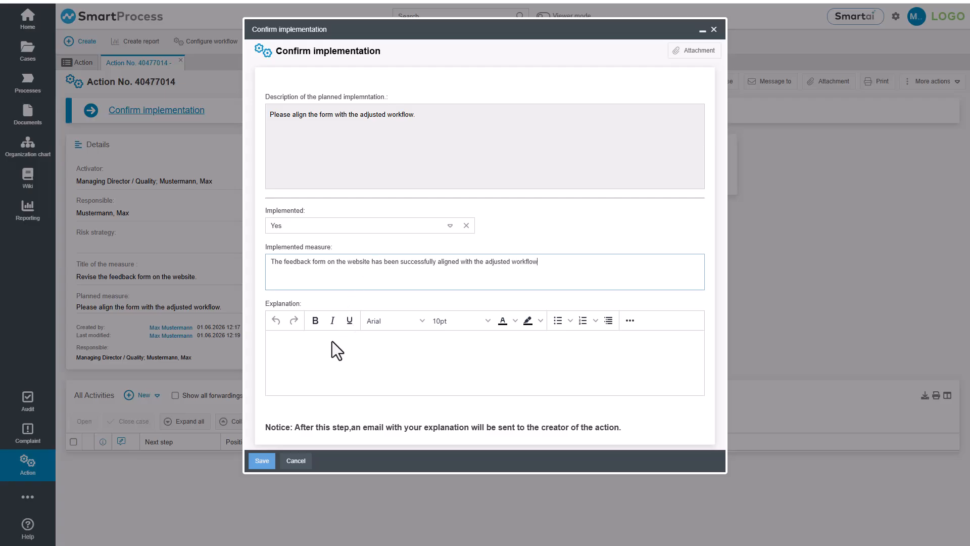
left_click(275, 458)
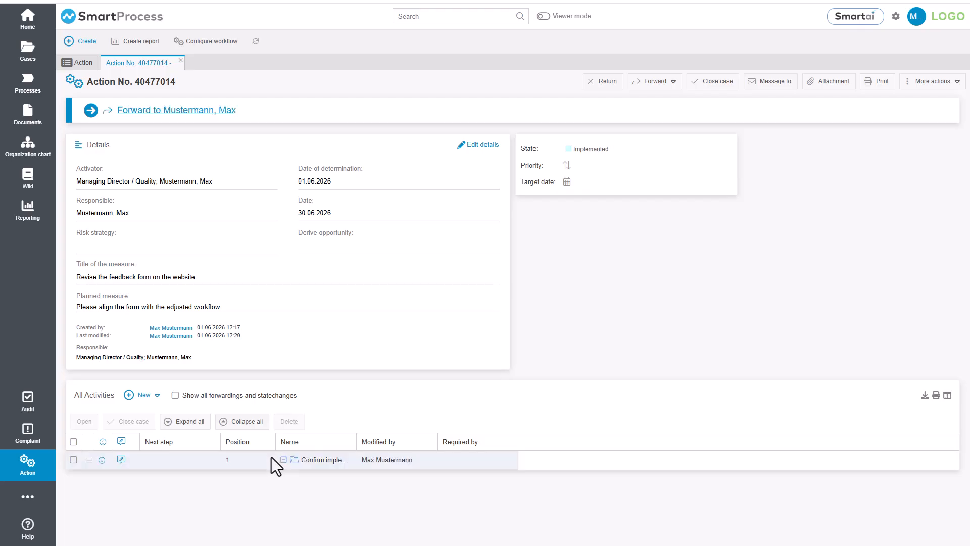
Step: Forward the implemented case back to its creator and complete the Check effectiveness form as effective to close the case
left_click(168, 110)
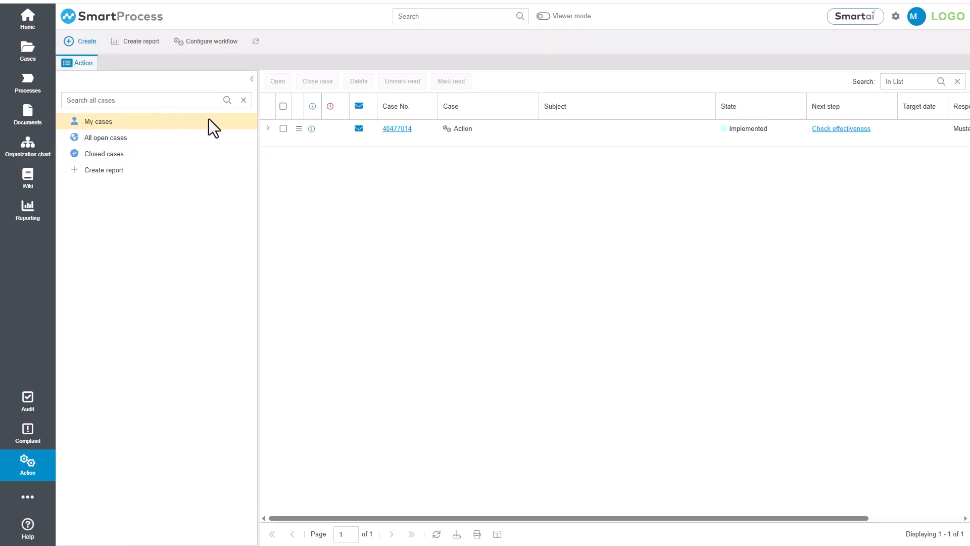
double_click(337, 131)
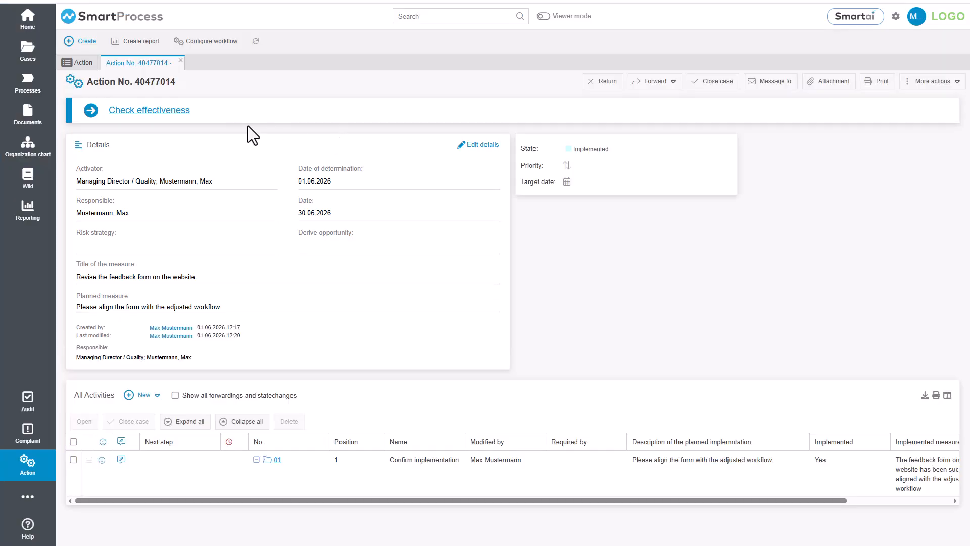
left_click(143, 111)
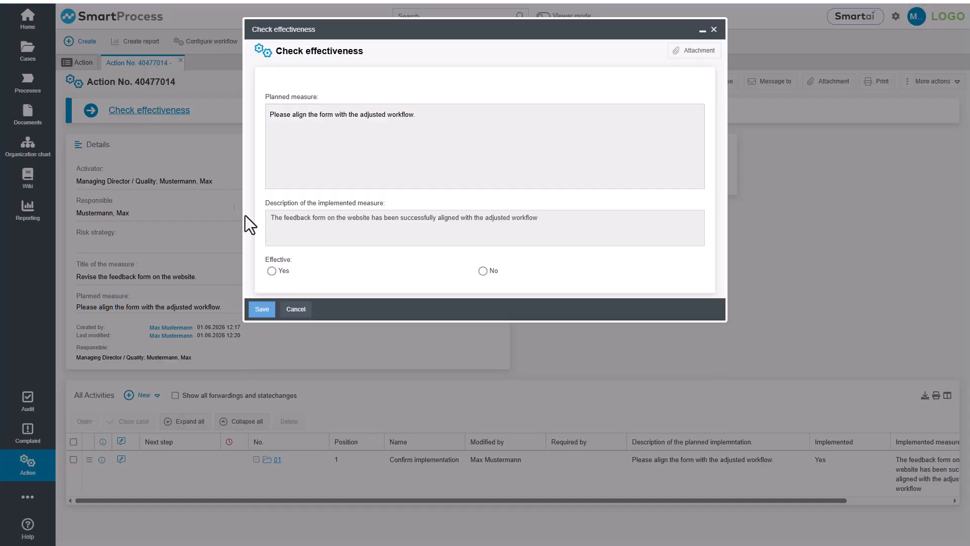
left_click(266, 308)
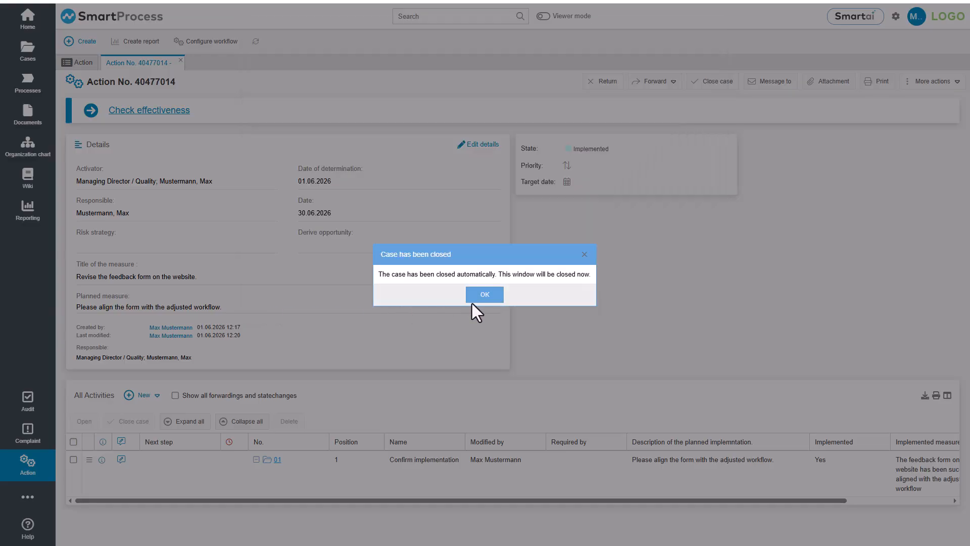
left_click(473, 300)
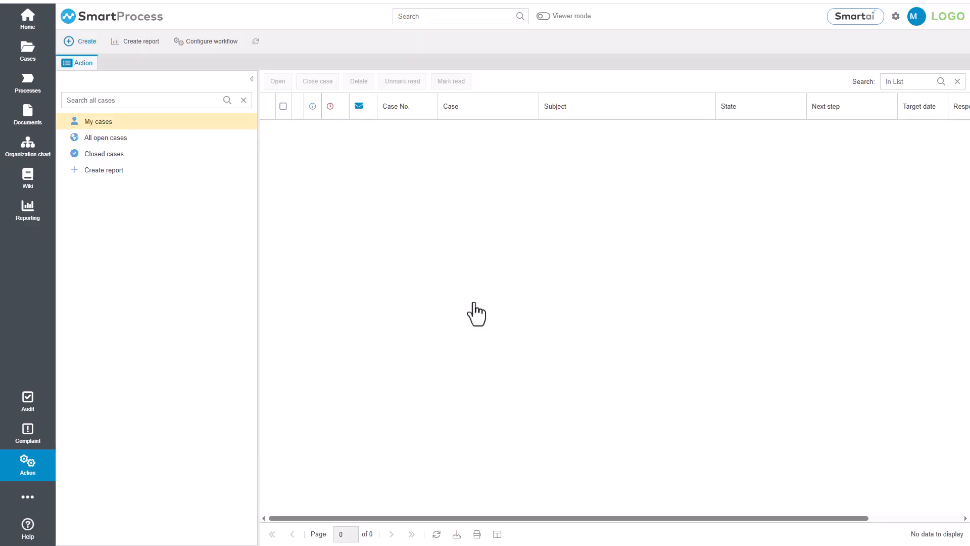